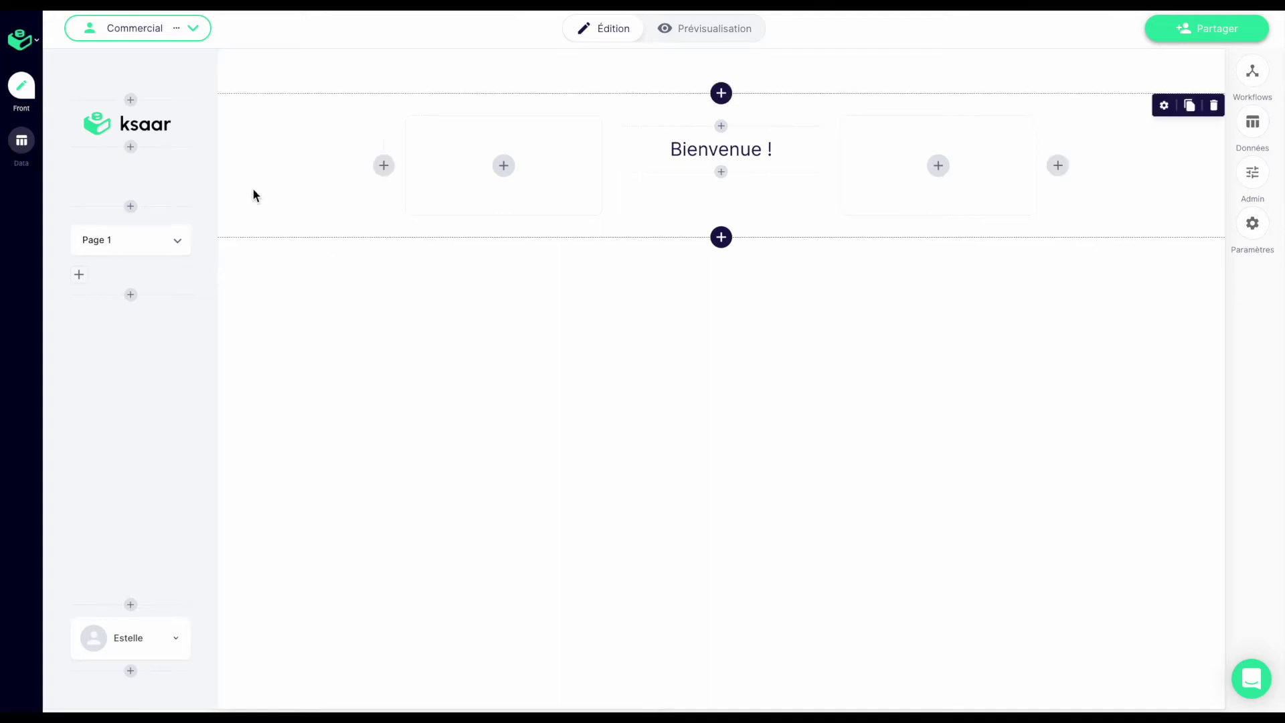
- Add a record named Italie to the Pays table in the data section
{"action": "left_click", "coordinate": [21, 140]}
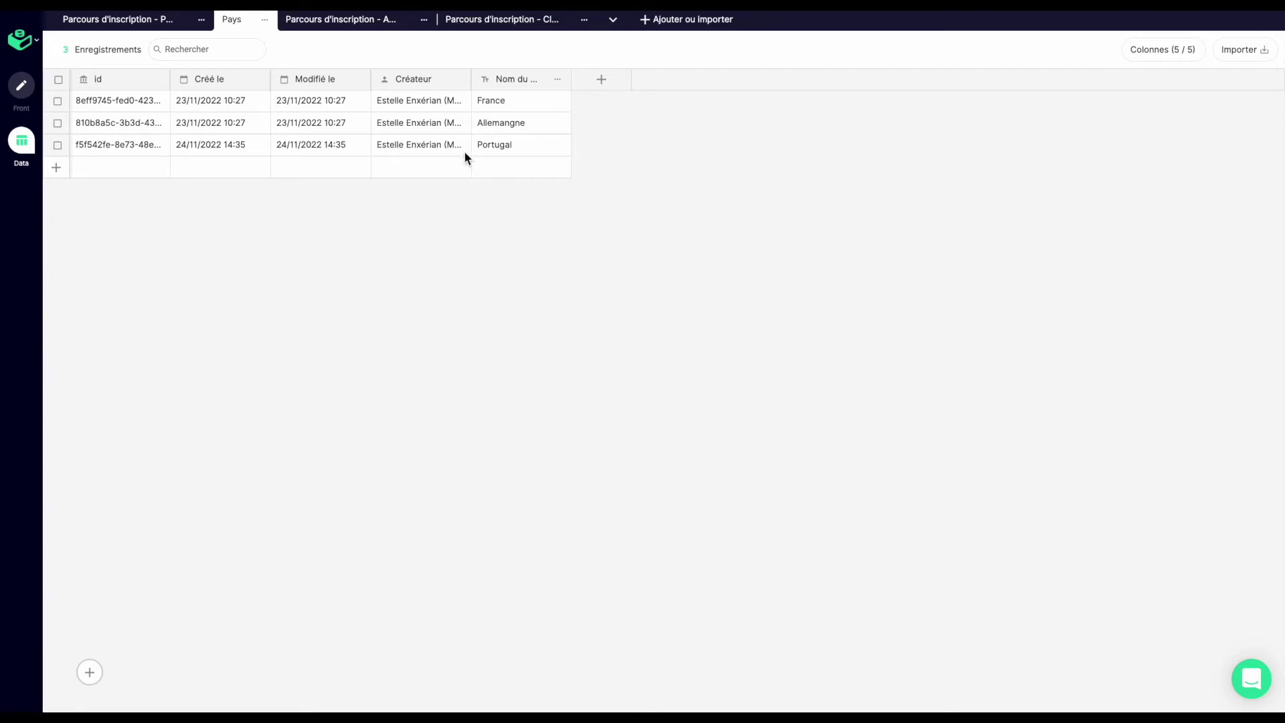
{"action": "left_click", "coordinate": [57, 167]}
{"action": "double_click", "coordinate": [514, 170]}
{"action": "type", "text": "Italie"}
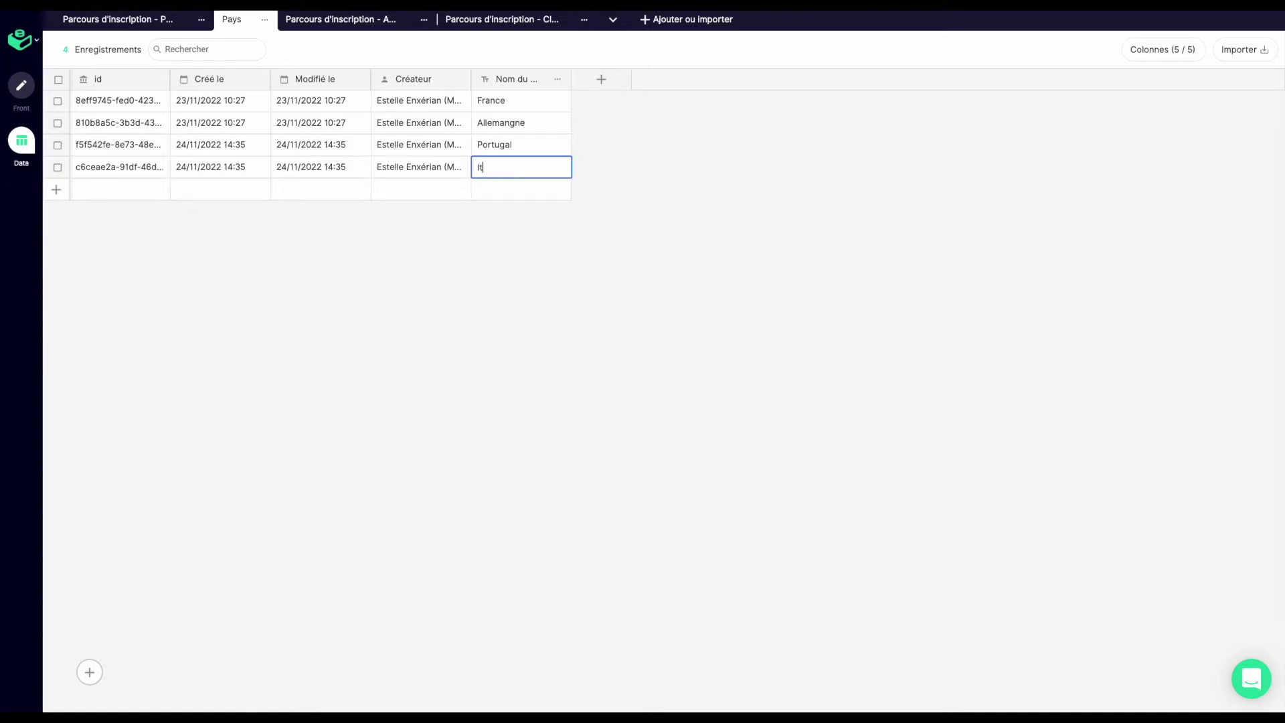
- Add a Texte field to the Pays table and name it Capitale
{"action": "left_click", "coordinate": [597, 80]}
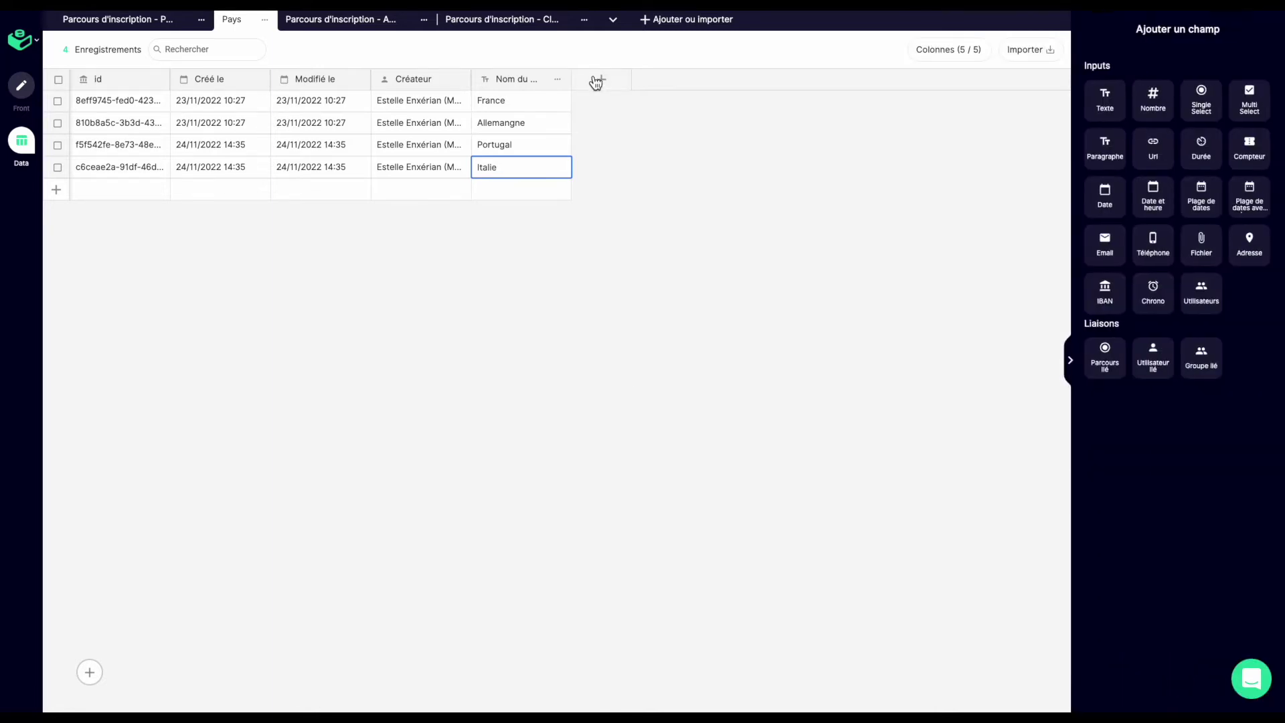
{"action": "left_click", "coordinate": [1122, 104]}
{"action": "left_click", "coordinate": [658, 79]}
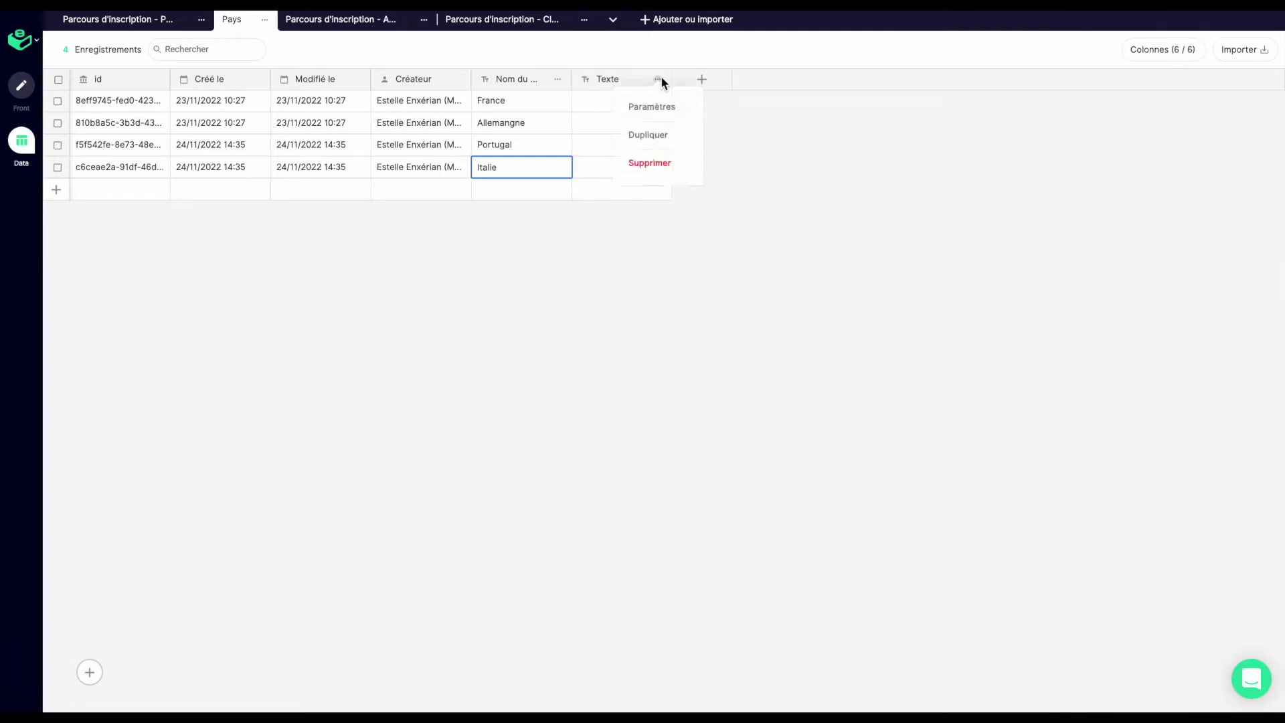
{"action": "left_click", "coordinate": [653, 107]}
{"action": "left_click", "coordinate": [1125, 84]}
{"action": "key", "text": "BackSpace"}
{"action": "key", "text": "BackSpace"}
{"action": "key", "text": "BackSpace"}
{"action": "key", "text": "BackSpace"}
{"action": "key", "text": "BackSpace"}
{"action": "type", "text": "capitale"}
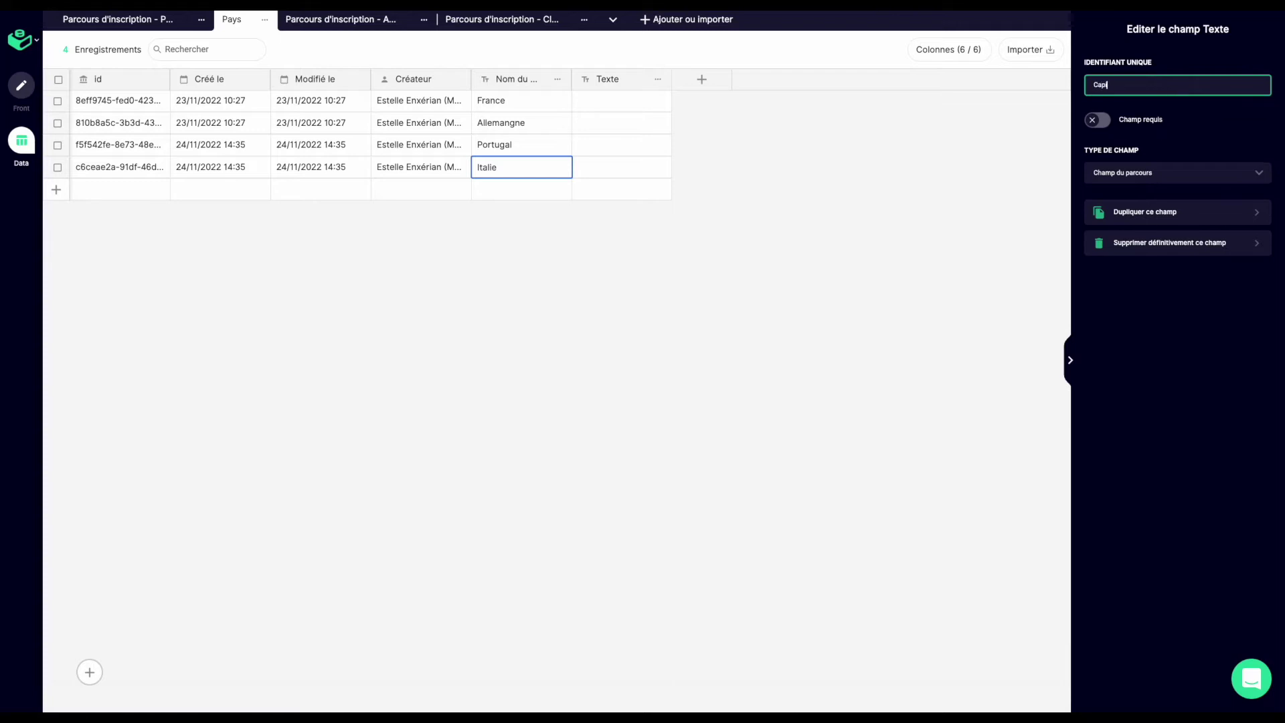
- Enter Paris as the Capitale value of the France record
{"action": "left_click", "coordinate": [625, 101]}
{"action": "type", "text": "Paris"}
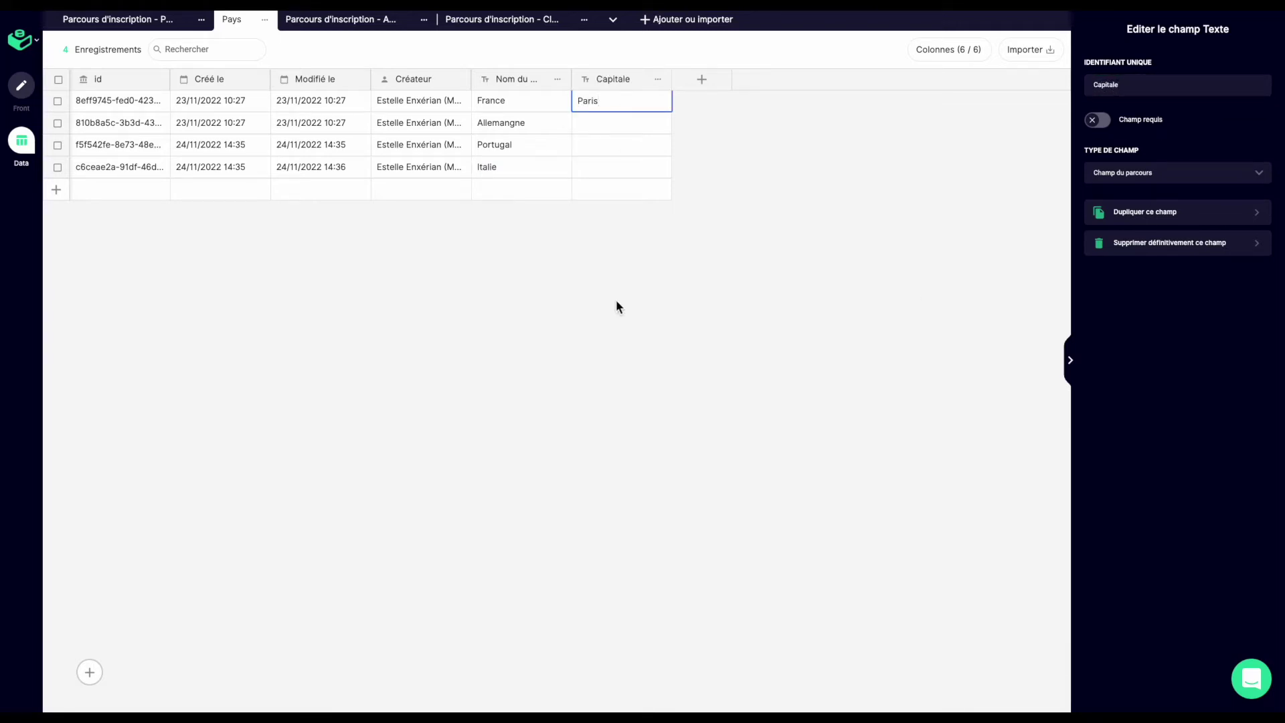
{"action": "left_click", "coordinate": [589, 144]}
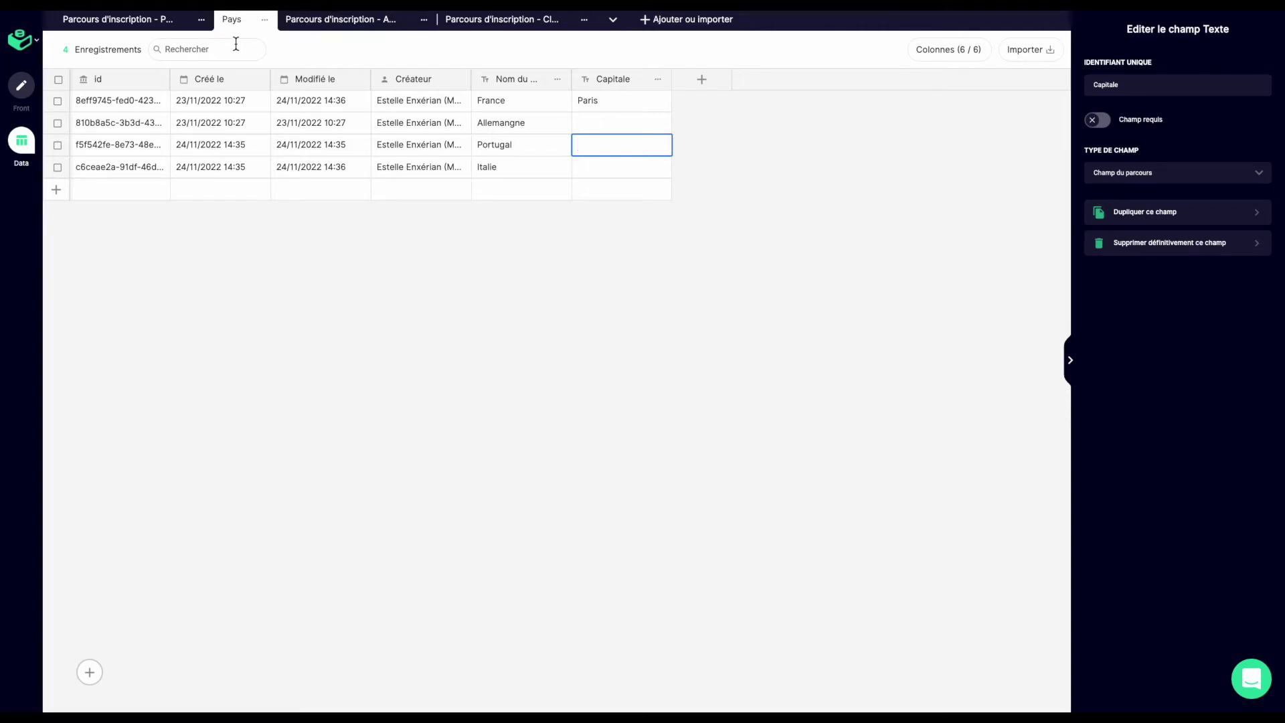
- Open the Pays workflow in the front editor and examine the existing fields available for its page, then return to the workflow list
{"action": "left_click", "coordinate": [21, 85]}
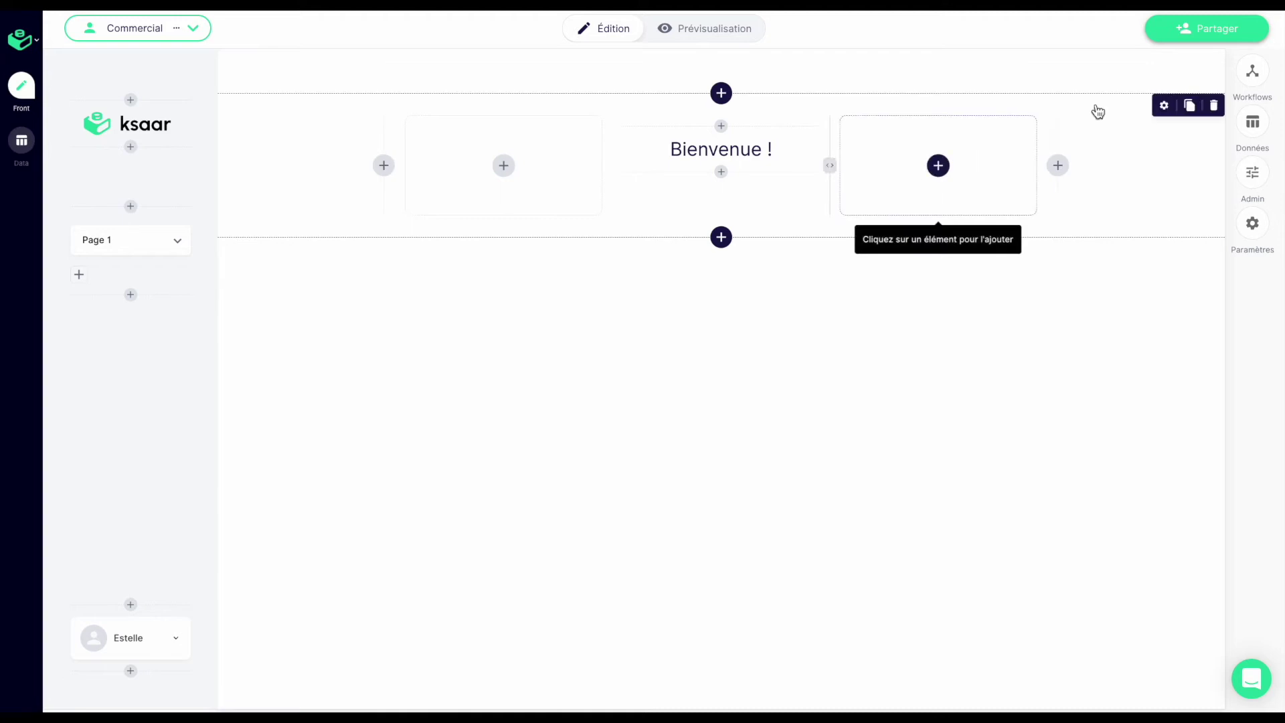
{"action": "left_click", "coordinate": [1251, 74]}
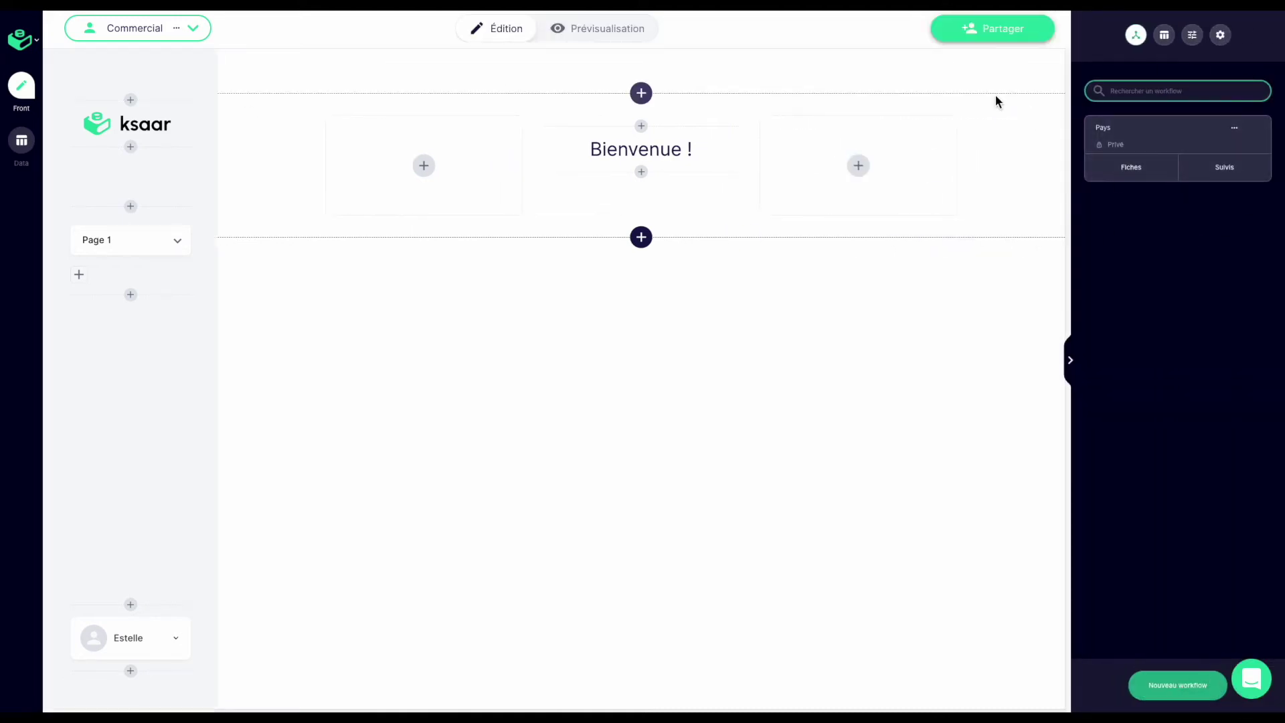
{"action": "left_click", "coordinate": [1144, 137]}
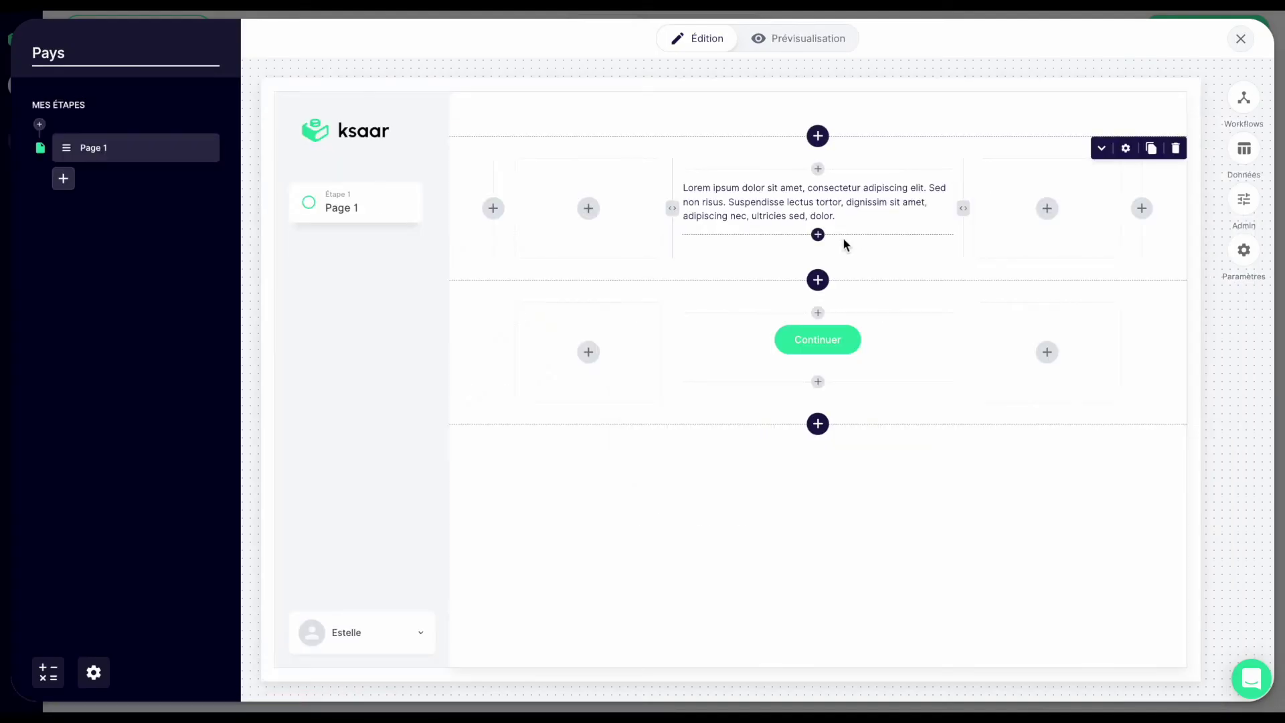
{"action": "left_click", "coordinate": [818, 236]}
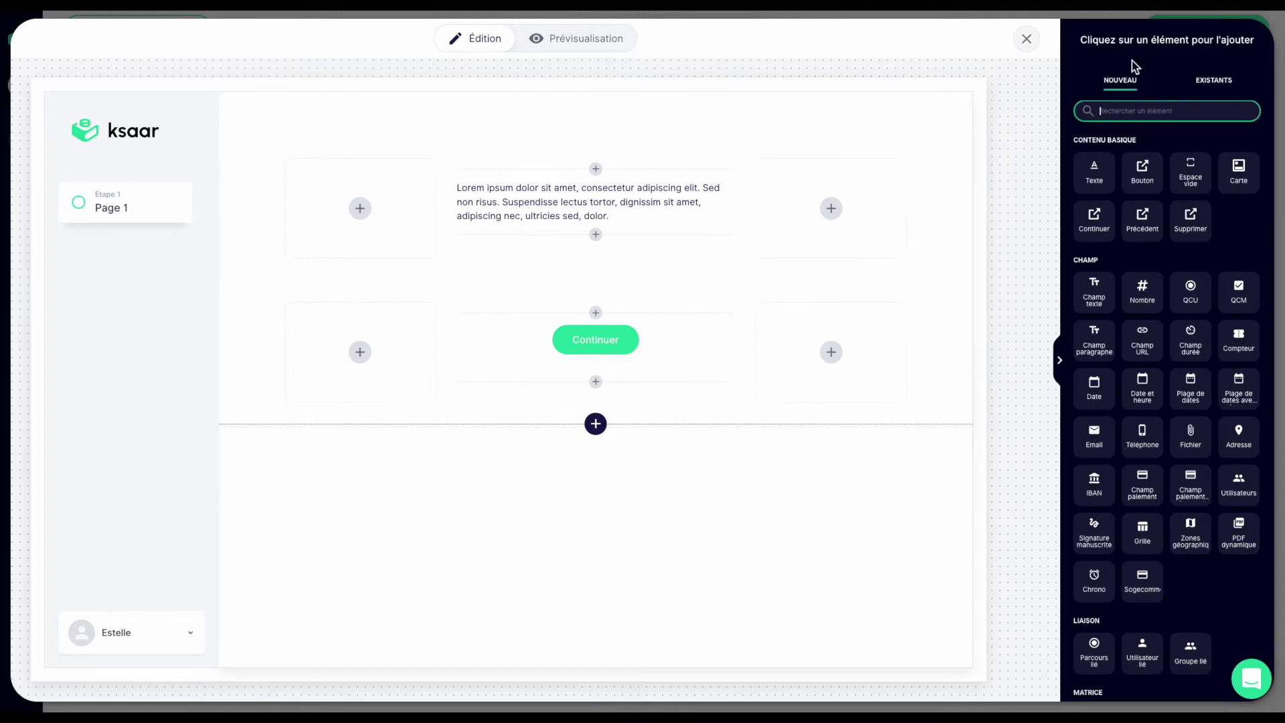
{"action": "left_click", "coordinate": [1222, 82]}
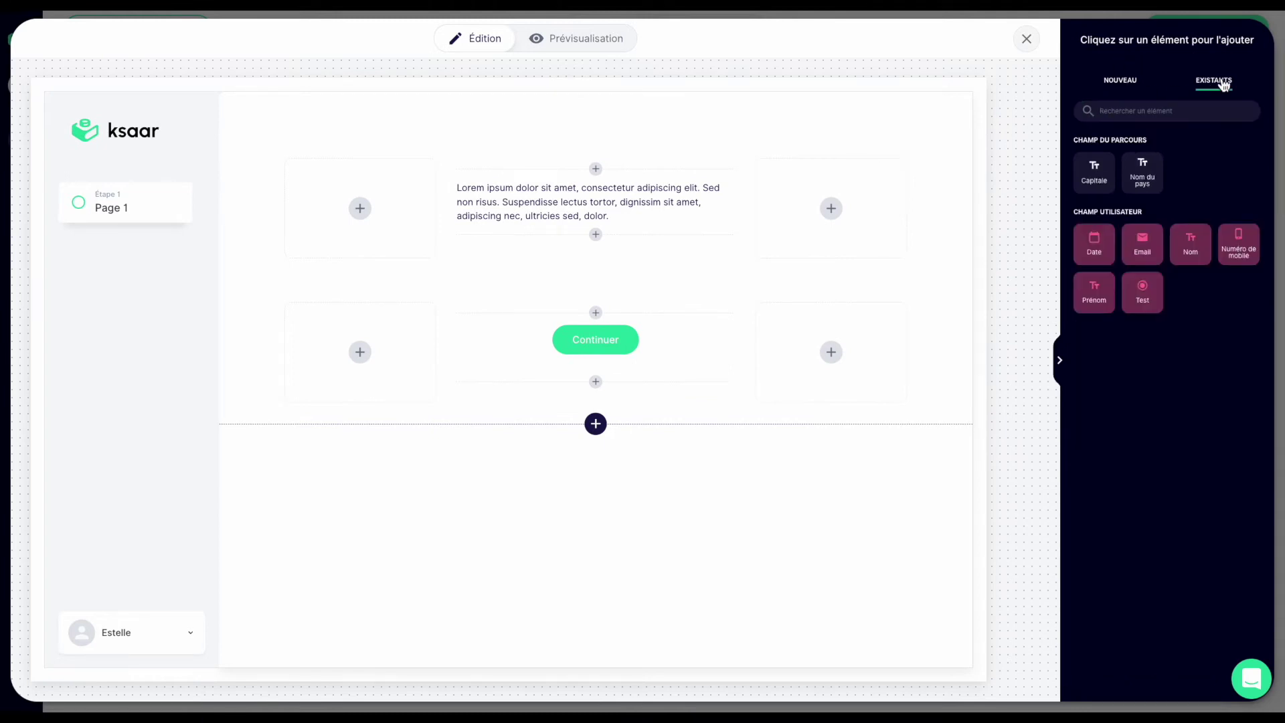
{"action": "left_click", "coordinate": [1098, 191]}
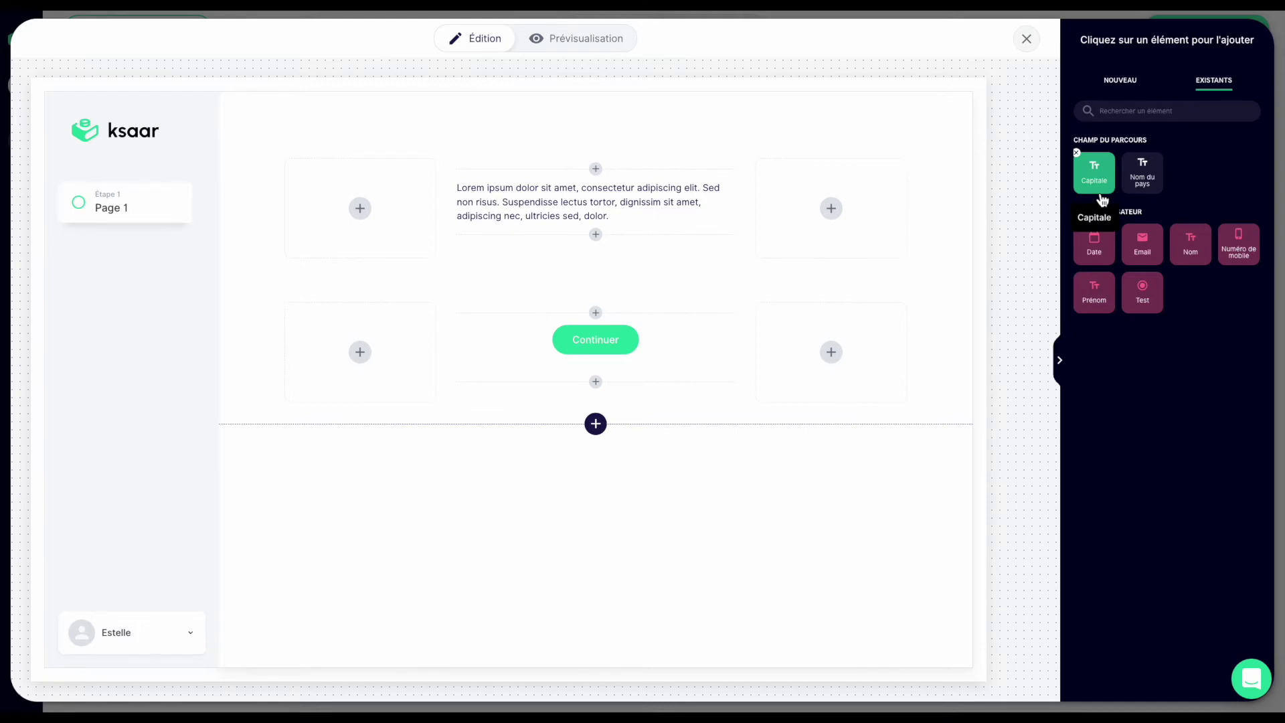
{"action": "left_click", "coordinate": [1021, 44]}
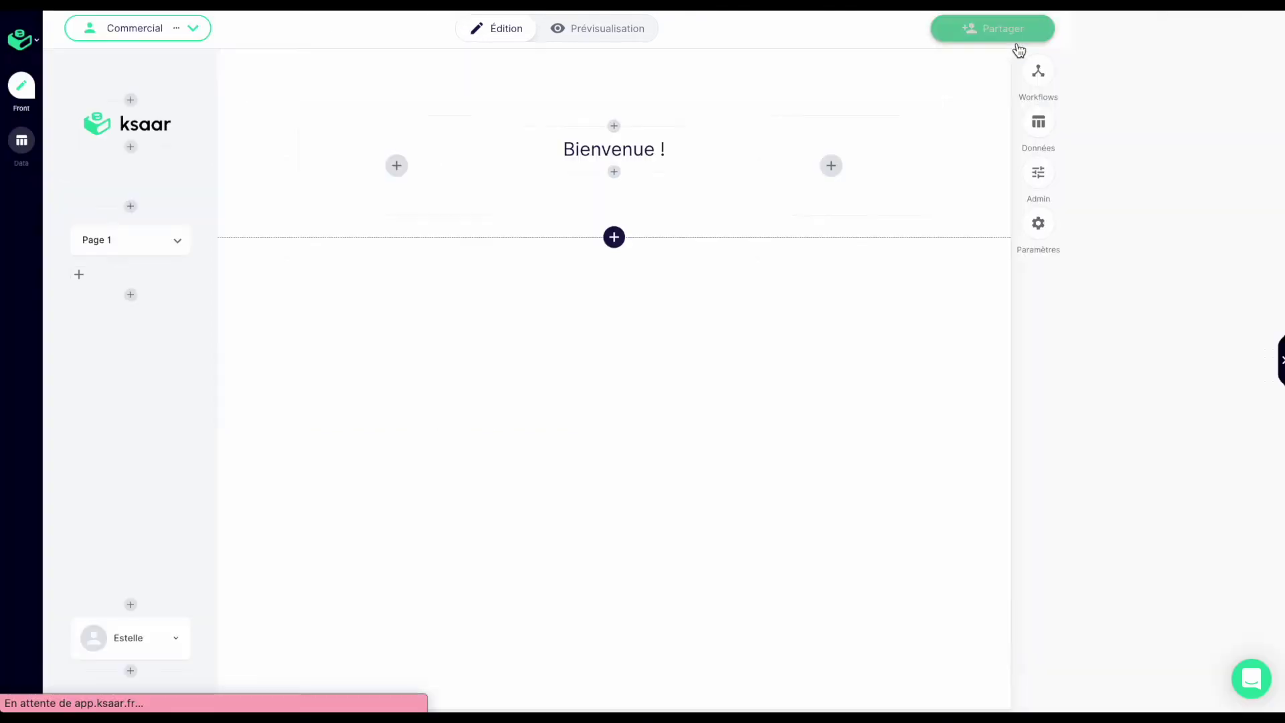
{"action": "left_click", "coordinate": [1261, 65]}
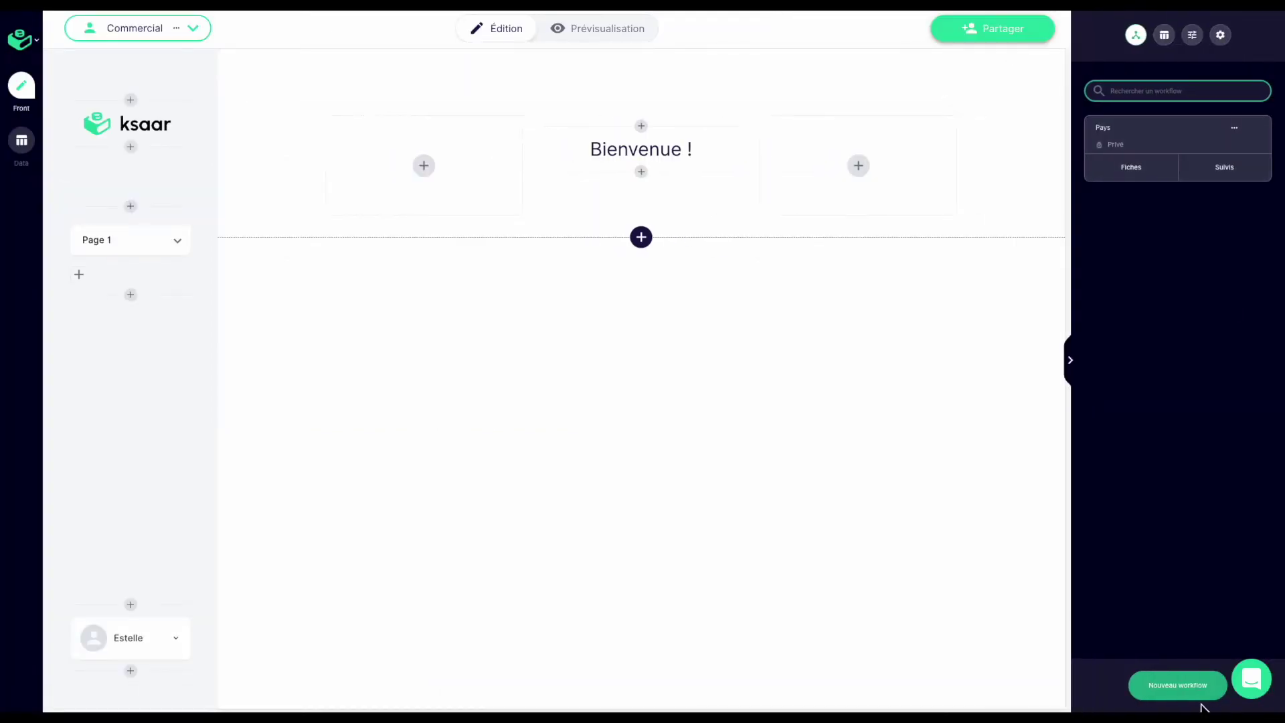
- Create a new table in the data section by importing data, with CSV as the source
{"action": "left_click", "coordinate": [31, 145]}
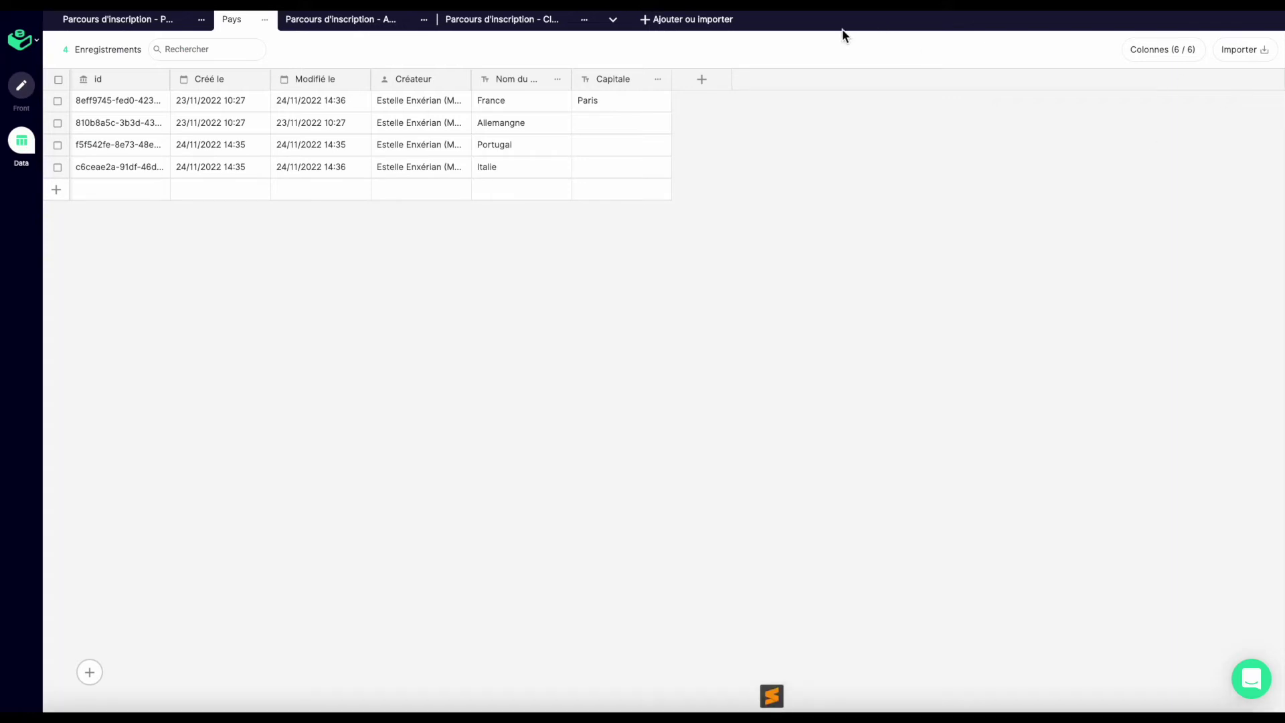
{"action": "left_click", "coordinate": [679, 20]}
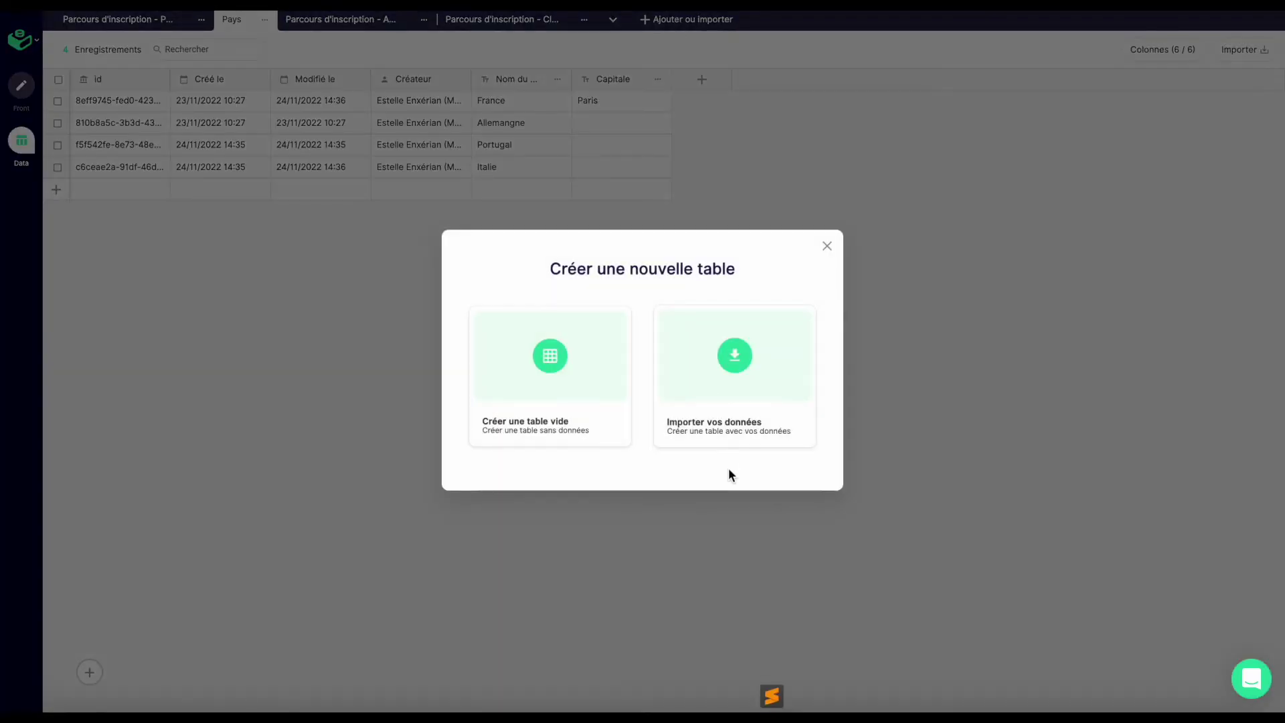
{"action": "left_click", "coordinate": [730, 374]}
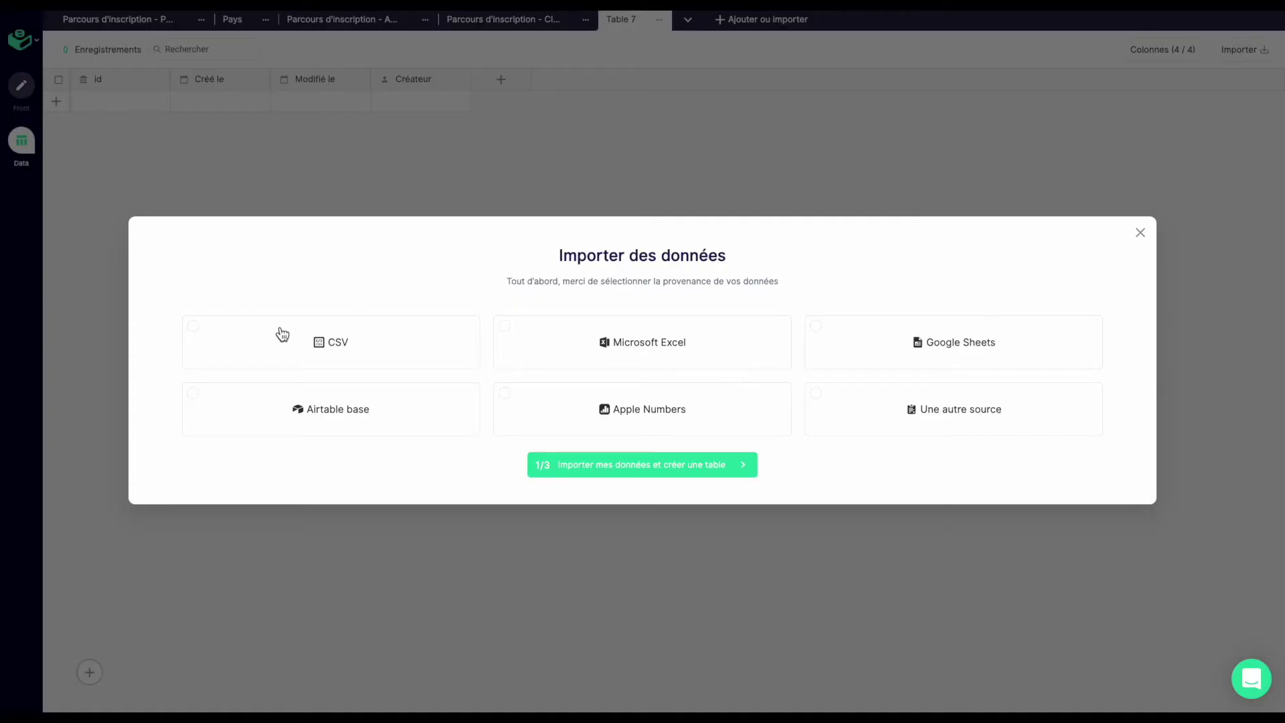
{"action": "left_click", "coordinate": [282, 334]}
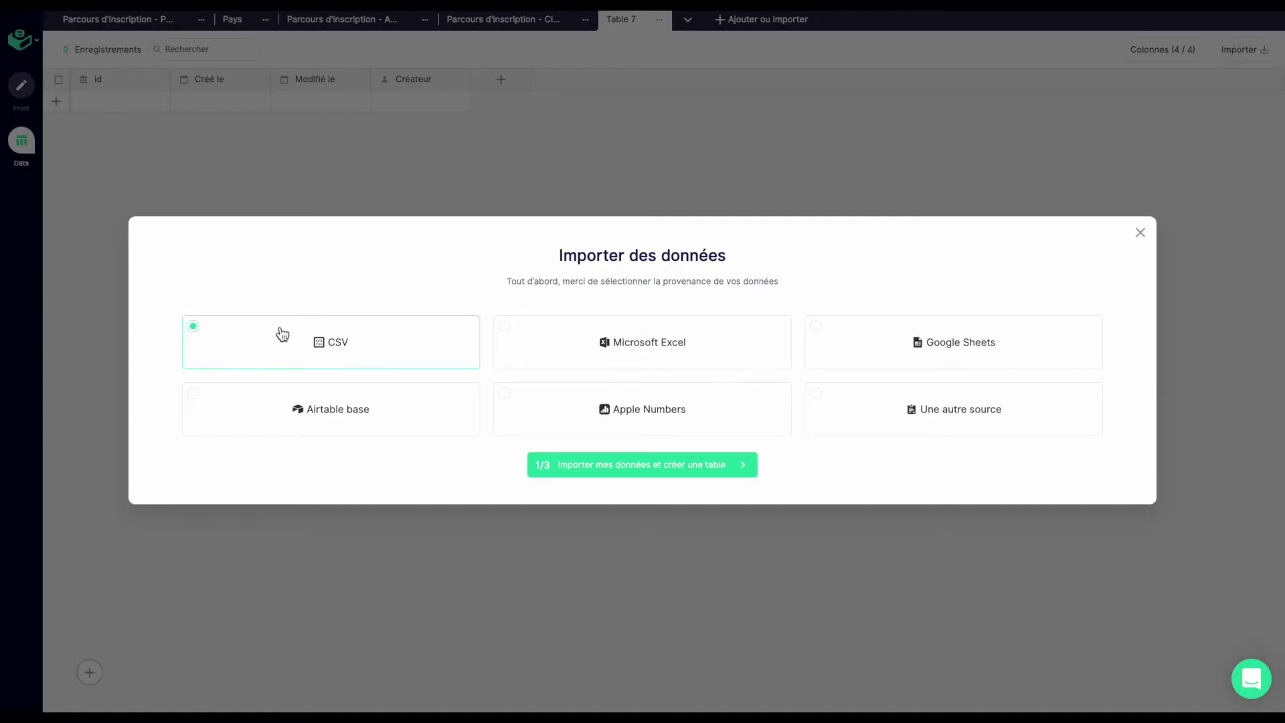
{"action": "left_click", "coordinate": [588, 464]}
- Copy the Customers Data Base table from the spreadsheet application and submit it, header included, as the import data
{"action": "key", "text": "super+Tab"}
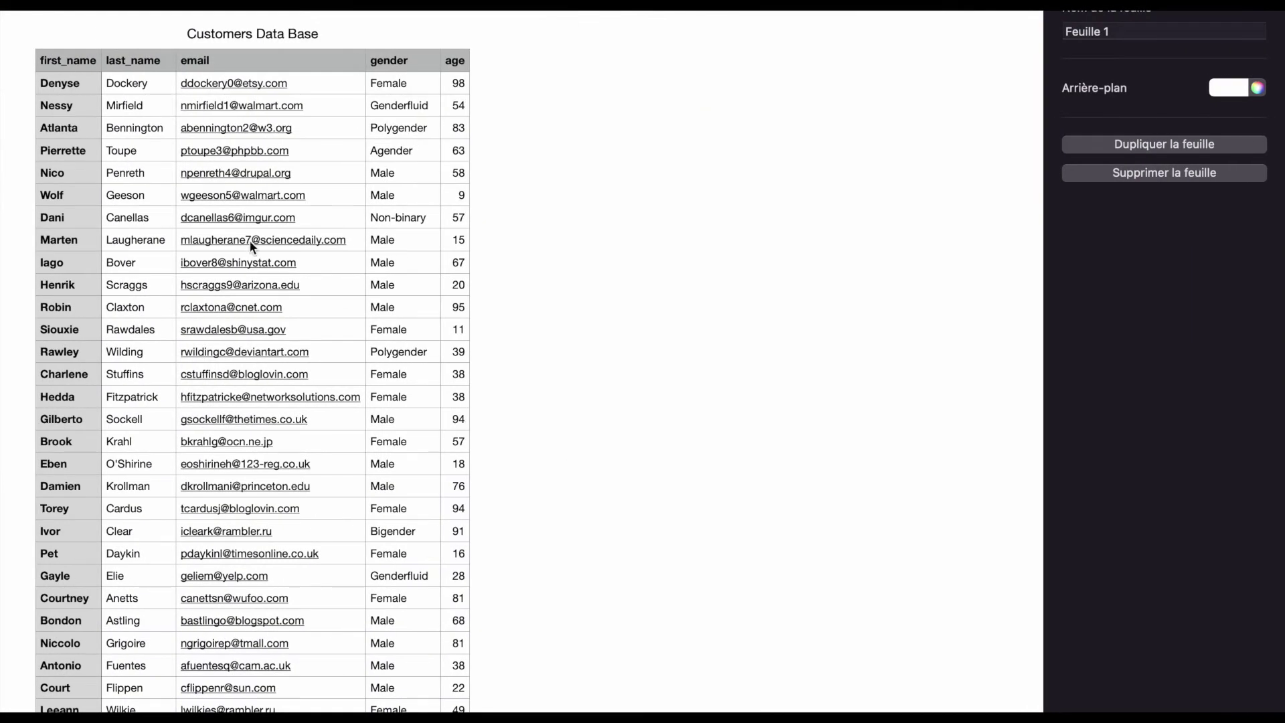
{"action": "left_click", "coordinate": [82, 56]}
{"action": "key", "text": "super+Tab"}
{"action": "left_click", "coordinate": [449, 338]}
{"action": "key", "text": "super+v"}
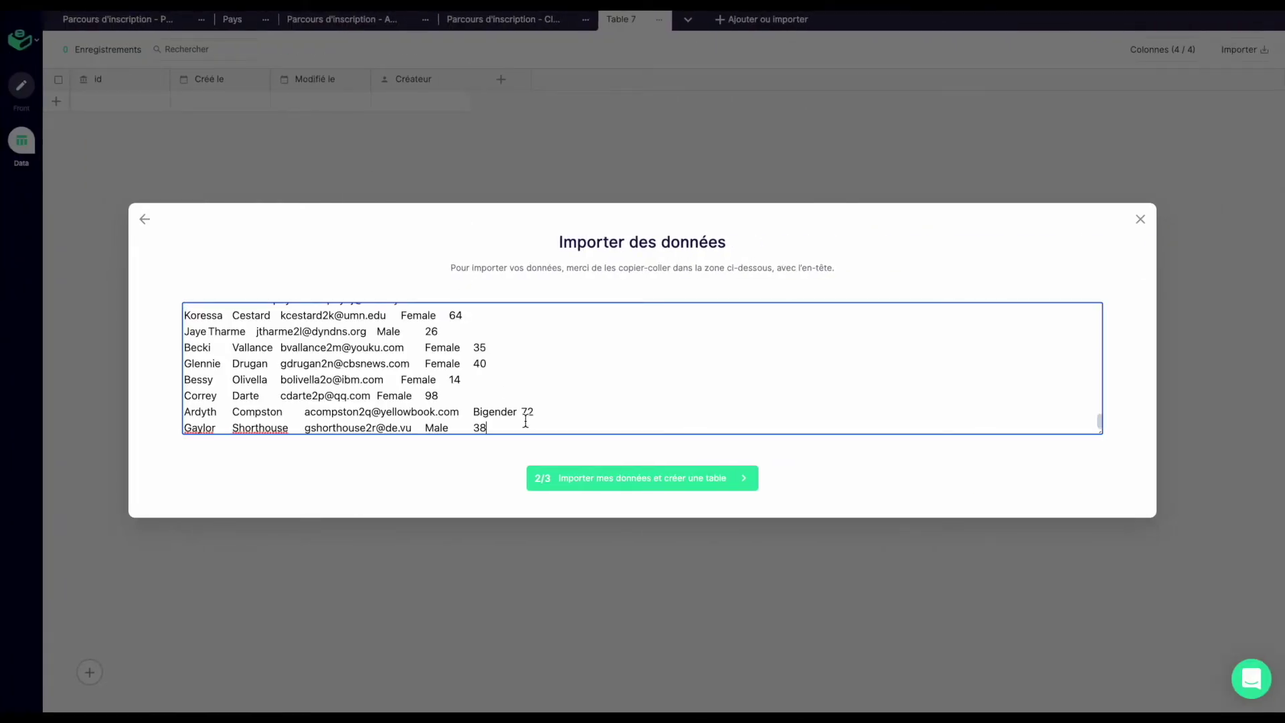
{"action": "left_click", "coordinate": [579, 484]}
- Set the imported first_name and last_name columns to Texte and the email column to Email
{"action": "left_click", "coordinate": [254, 264]}
{"action": "left_click", "coordinate": [249, 370]}
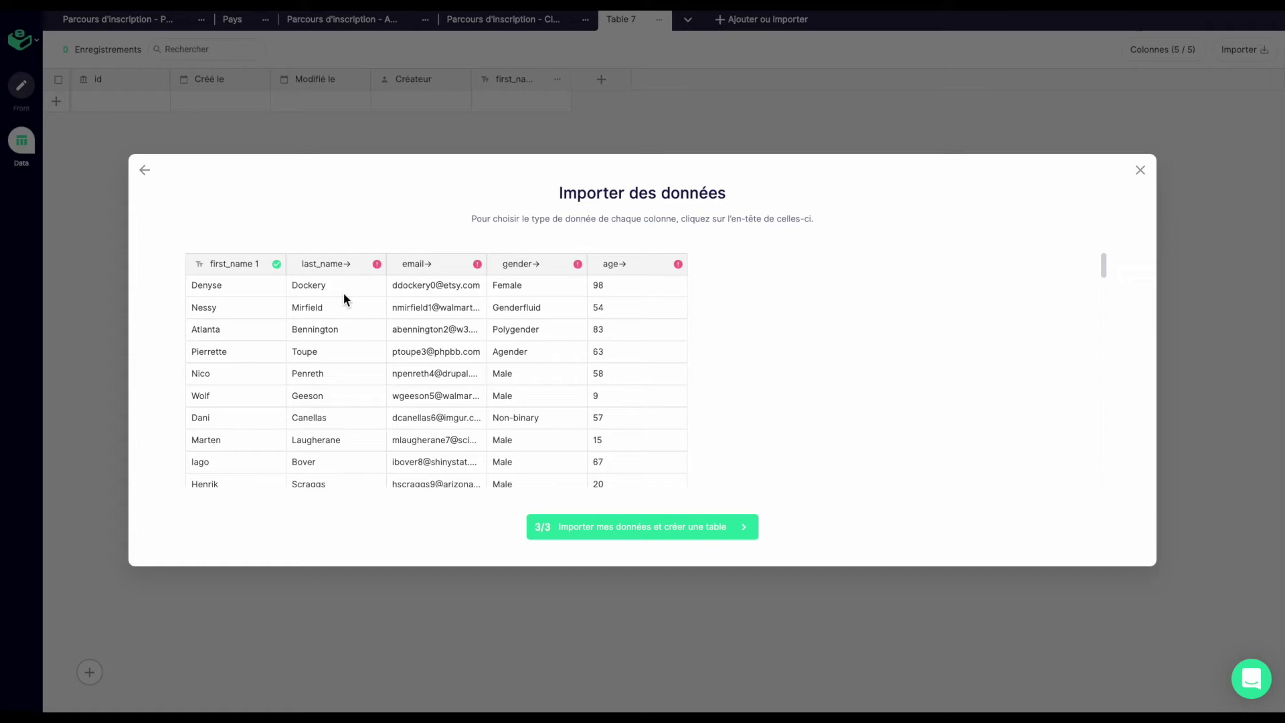
{"action": "left_click", "coordinate": [351, 264]}
{"action": "left_click", "coordinate": [338, 373]}
{"action": "left_click", "coordinate": [469, 267]}
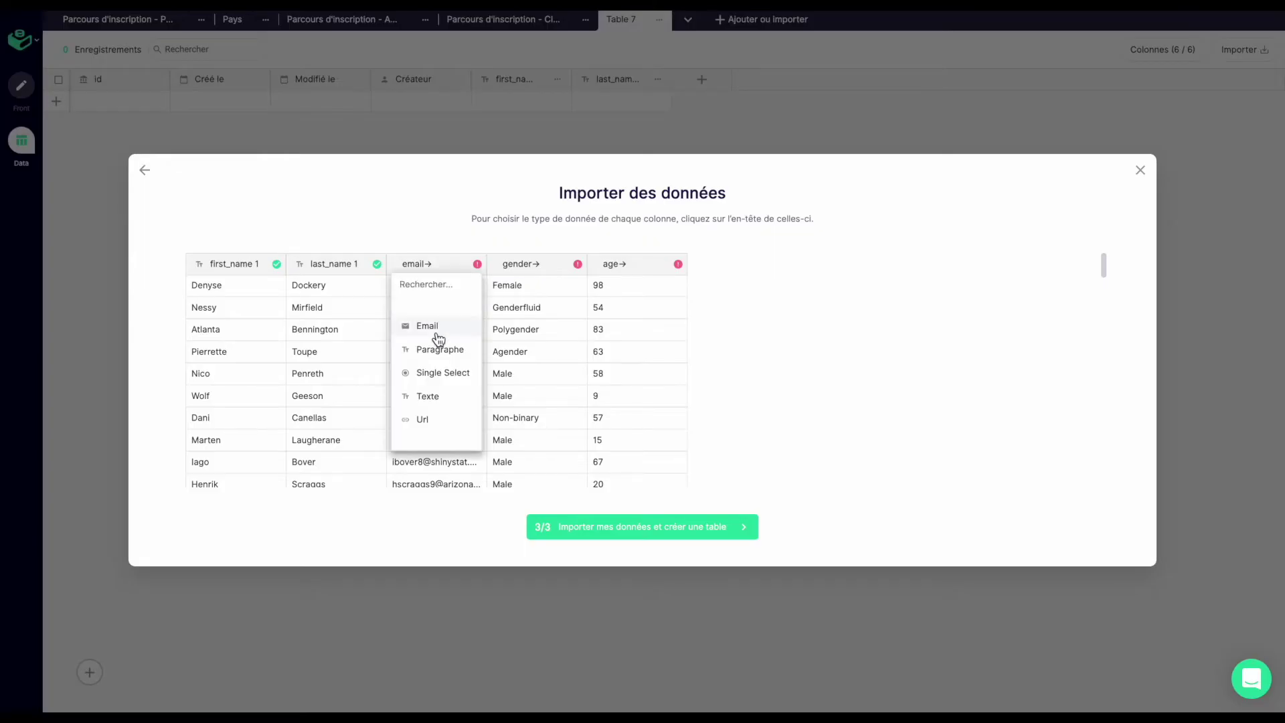
{"action": "left_click", "coordinate": [436, 331]}
- Set the gender column to Single Select and the age column to Nombre, and complete the import
{"action": "left_click", "coordinate": [553, 263]}
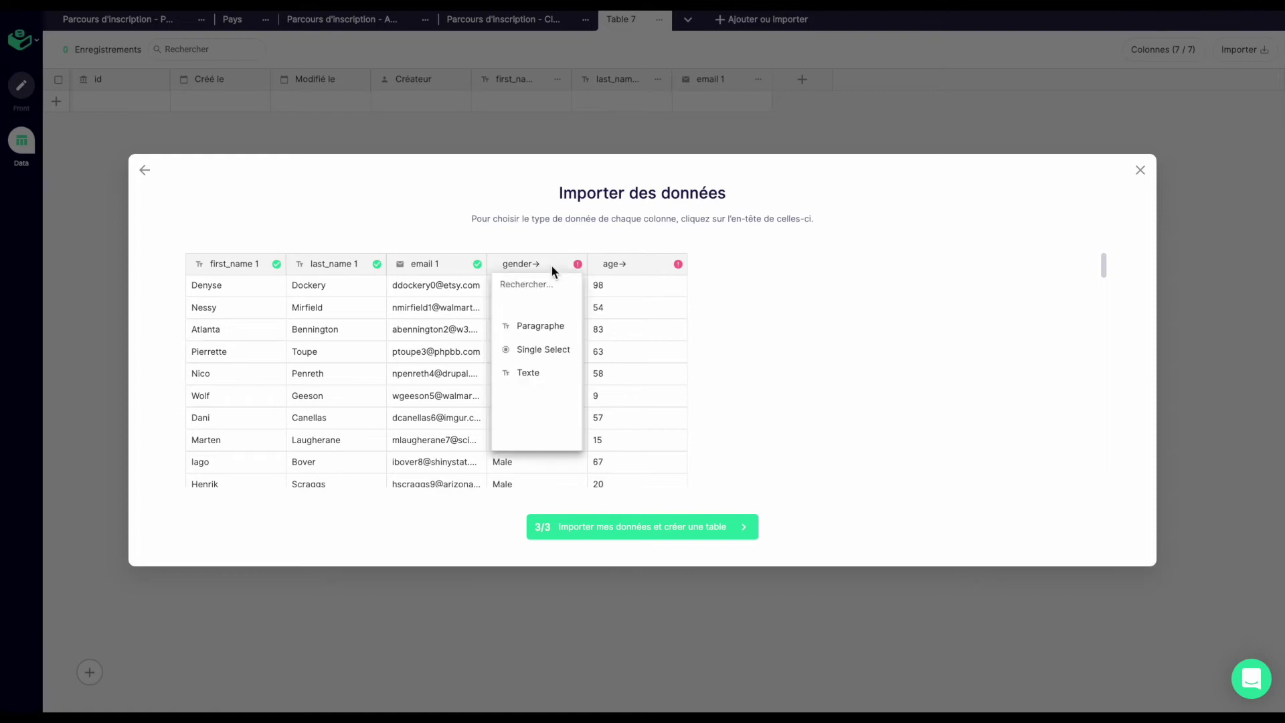
{"action": "left_click", "coordinate": [562, 350]}
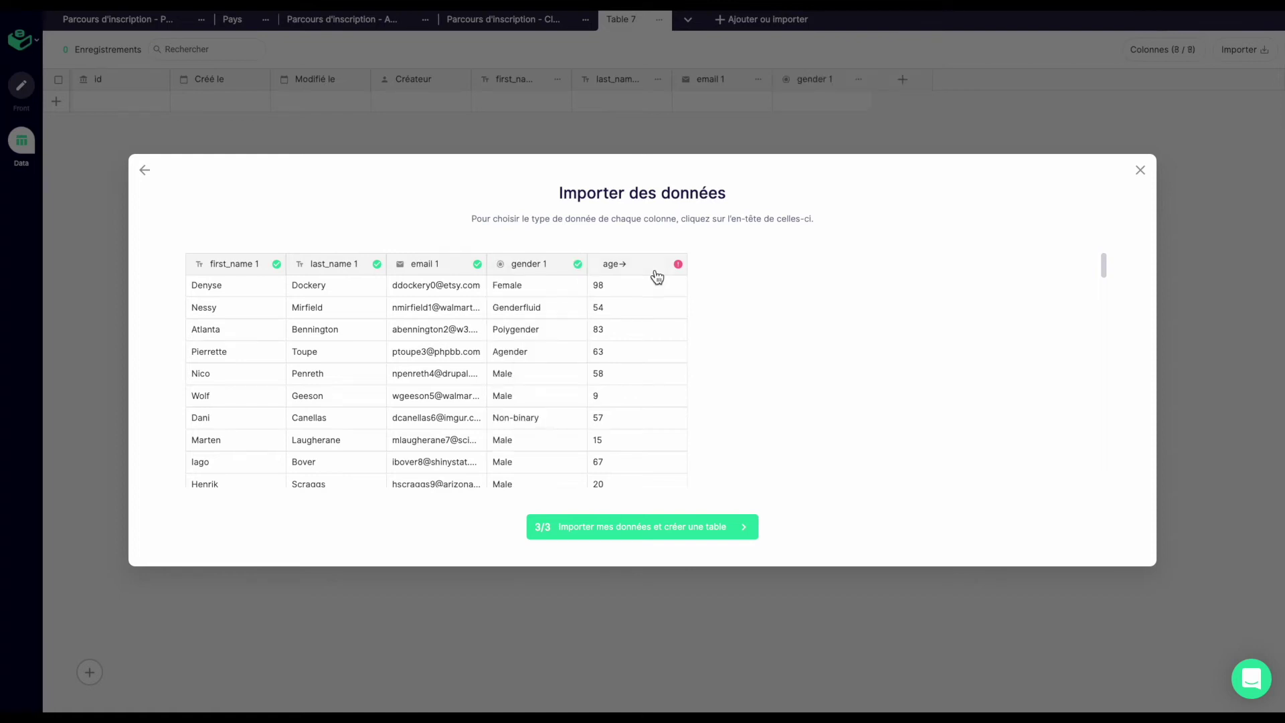
{"action": "left_click", "coordinate": [656, 271]}
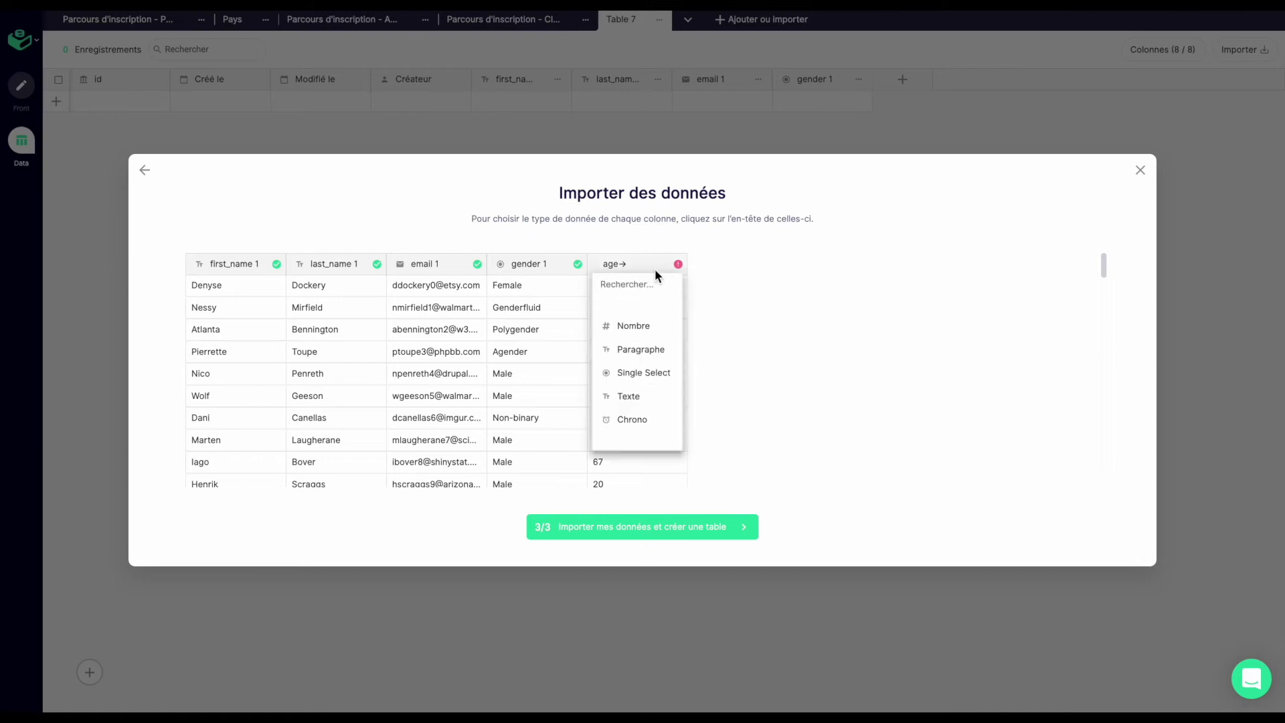
{"action": "left_click", "coordinate": [644, 331]}
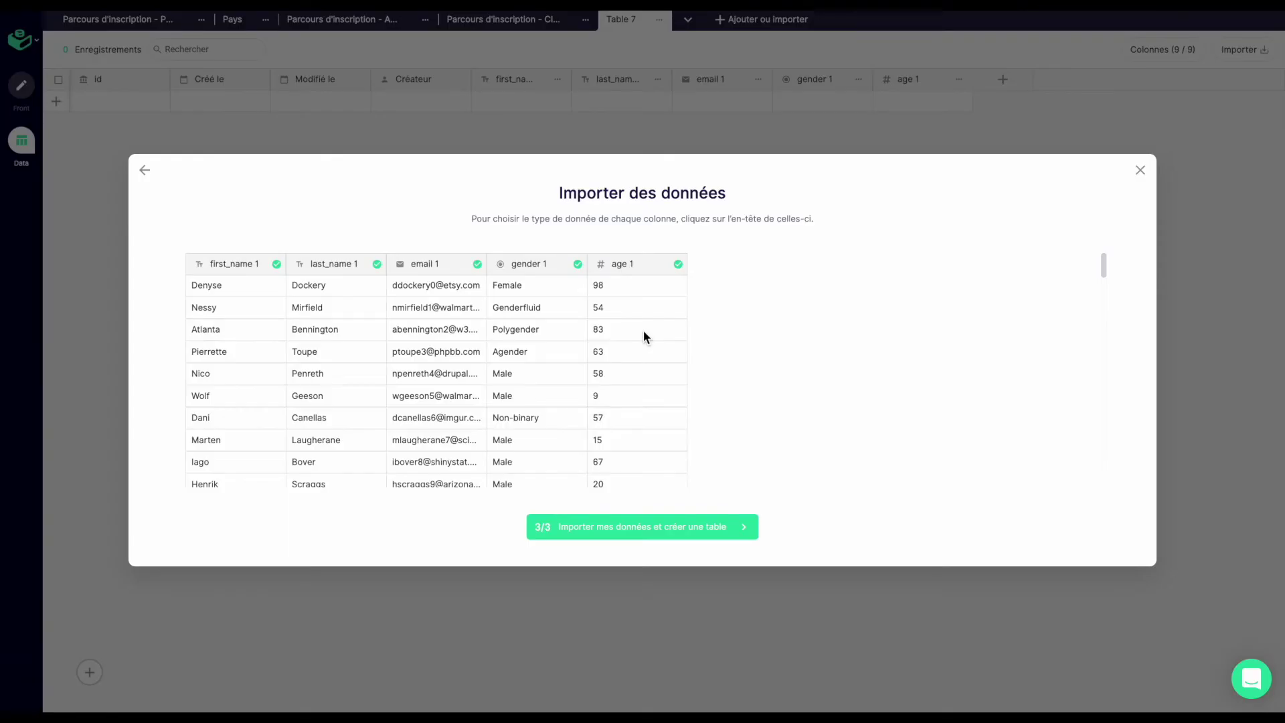
{"action": "left_click", "coordinate": [656, 529]}
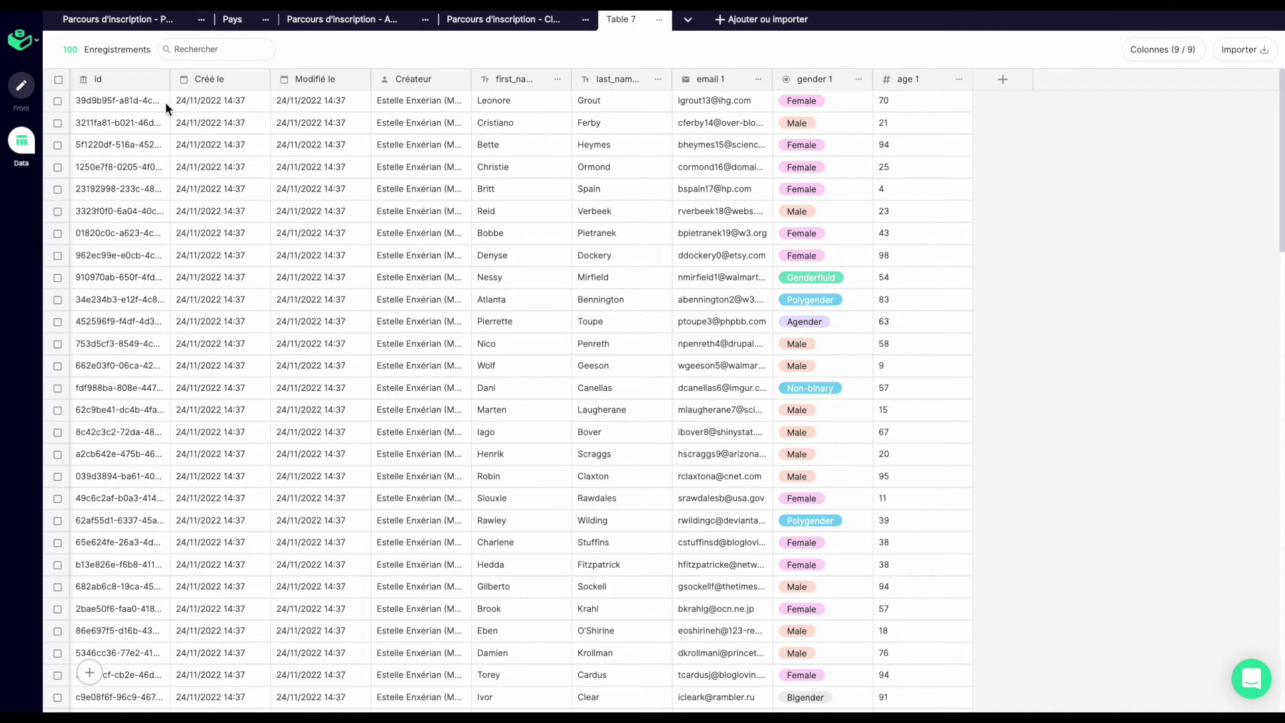
- Hide the id, Modifié le and Créateur columns in the imported table
{"action": "left_click", "coordinate": [1191, 53]}
{"action": "left_click", "coordinate": [1129, 123]}
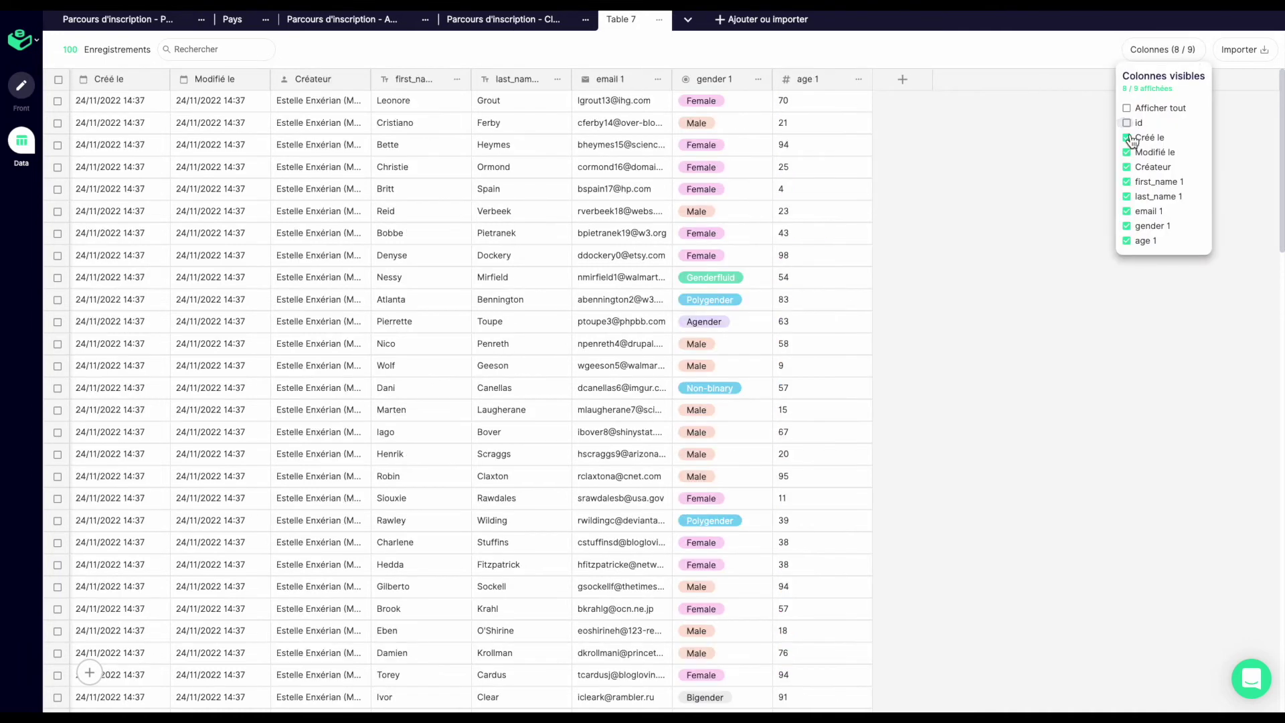
{"action": "left_click", "coordinate": [1127, 154]}
{"action": "left_click", "coordinate": [1128, 167]}
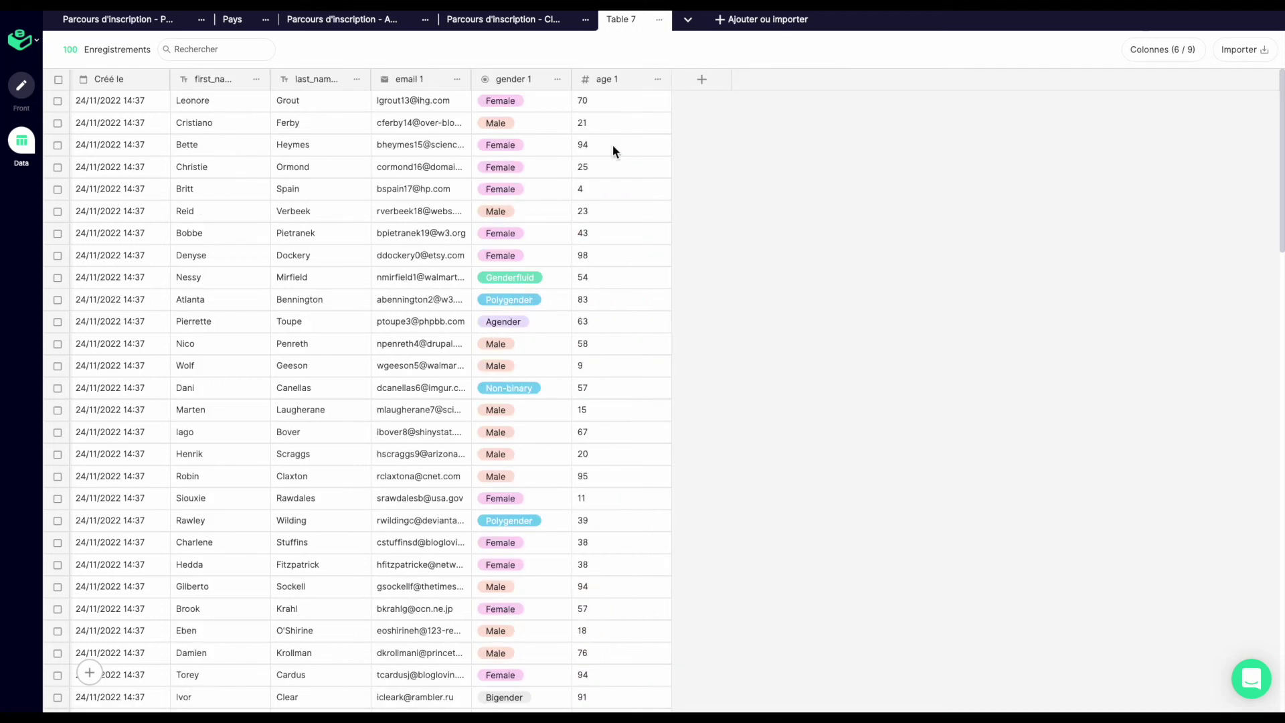
- Rename the gender 1 field as Genre
{"action": "left_click", "coordinate": [557, 80]}
{"action": "left_click", "coordinate": [550, 109]}
{"action": "left_click", "coordinate": [1168, 78]}
{"action": "key", "text": "ctrl+a"}
{"action": "type", "text": "Genre"}
{"action": "left_click", "coordinate": [904, 156]}
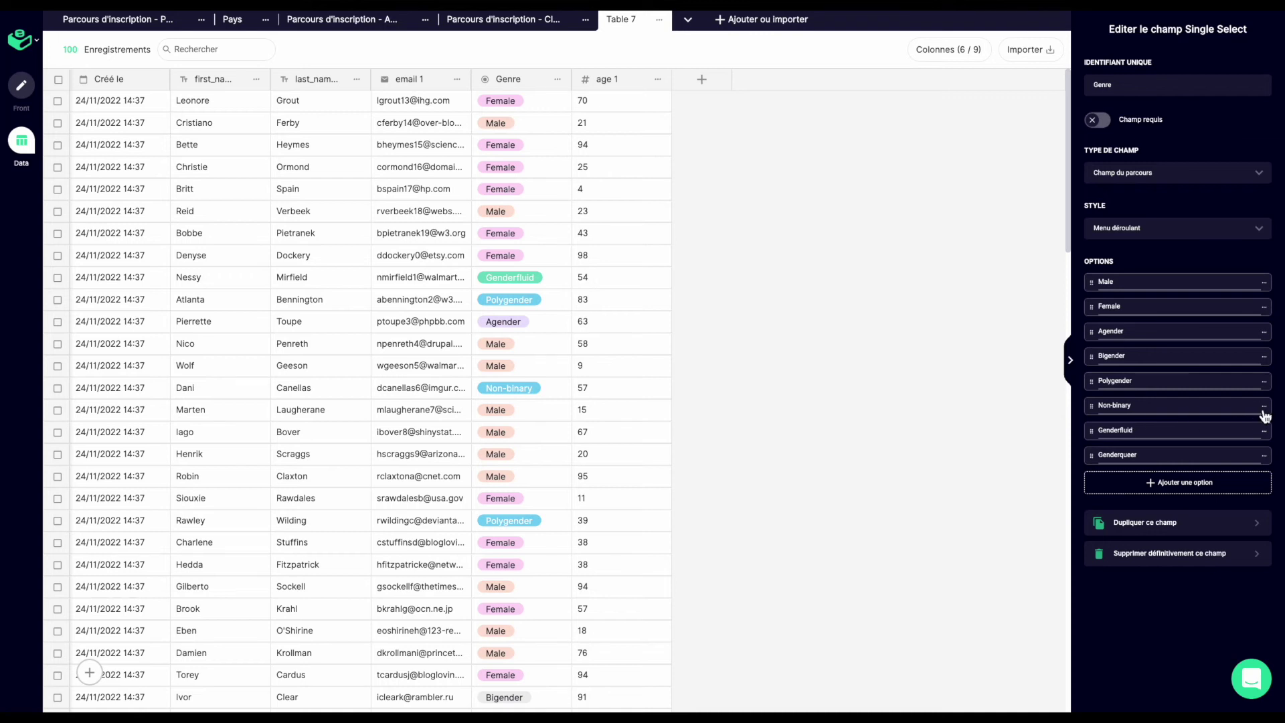
- Rename the Male option of the Genre field as Homme
{"action": "left_click", "coordinate": [1265, 282]}
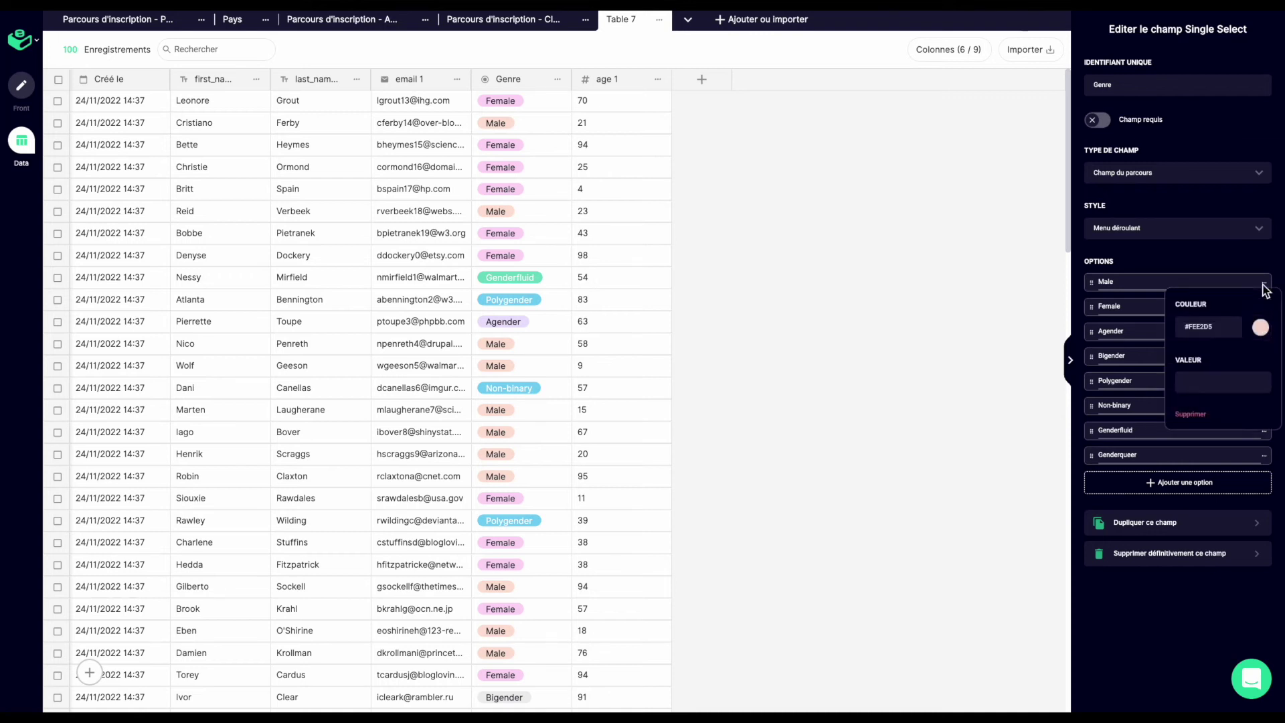
{"action": "left_click", "coordinate": [1137, 281]}
{"action": "key", "text": "BackSpace"}
{"action": "key", "text": "BackSpace"}
{"action": "key", "text": "BackSpace"}
{"action": "key", "text": "BackSpace"}
{"action": "type", "text": "Hommmee"}
{"action": "left_click", "coordinate": [954, 331]}
- Delete the first three records of the imported table
{"action": "left_click", "coordinate": [58, 101]}
{"action": "left_click", "coordinate": [58, 145]}
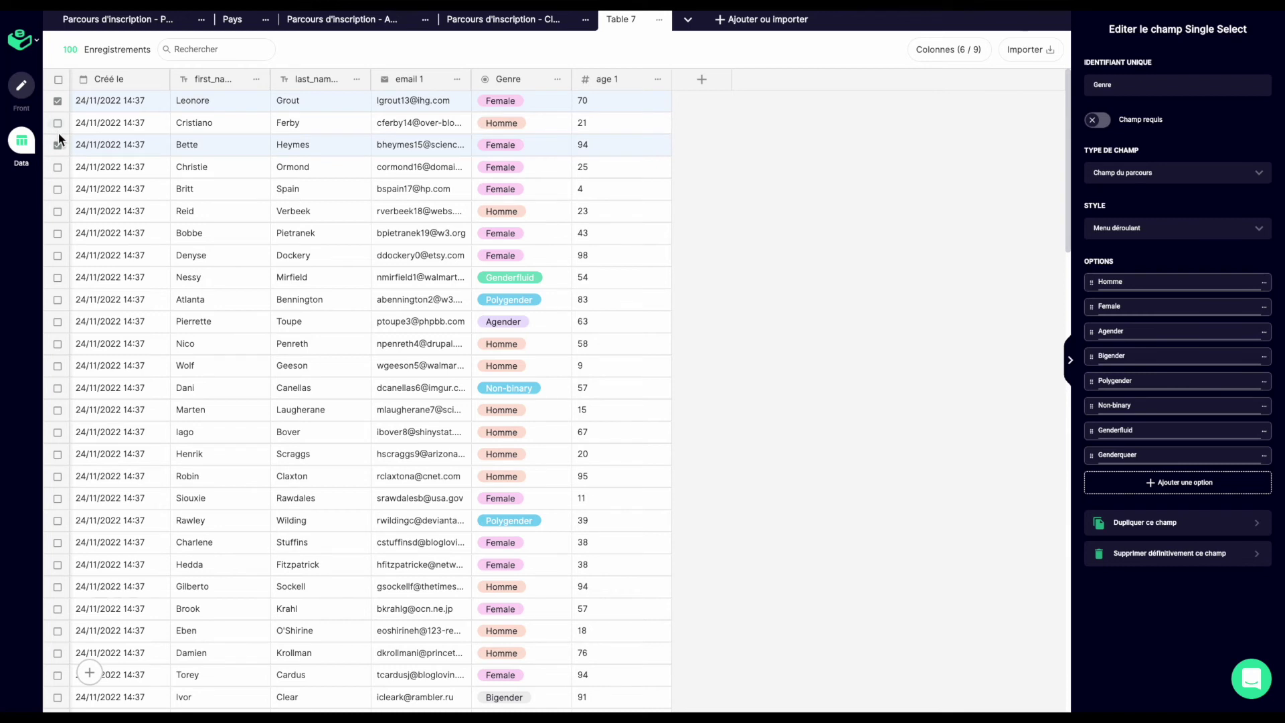
{"action": "left_click", "coordinate": [57, 124]}
{"action": "right_click", "coordinate": [103, 154]}
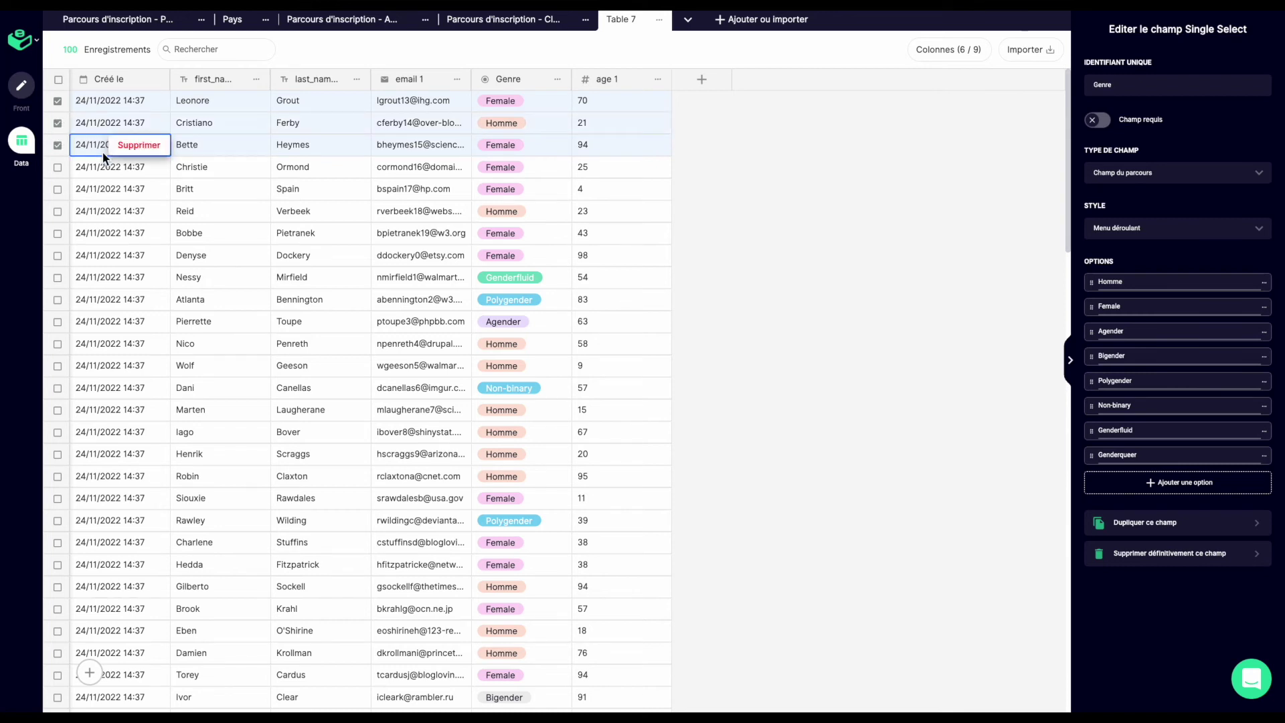
{"action": "left_click", "coordinate": [135, 147]}
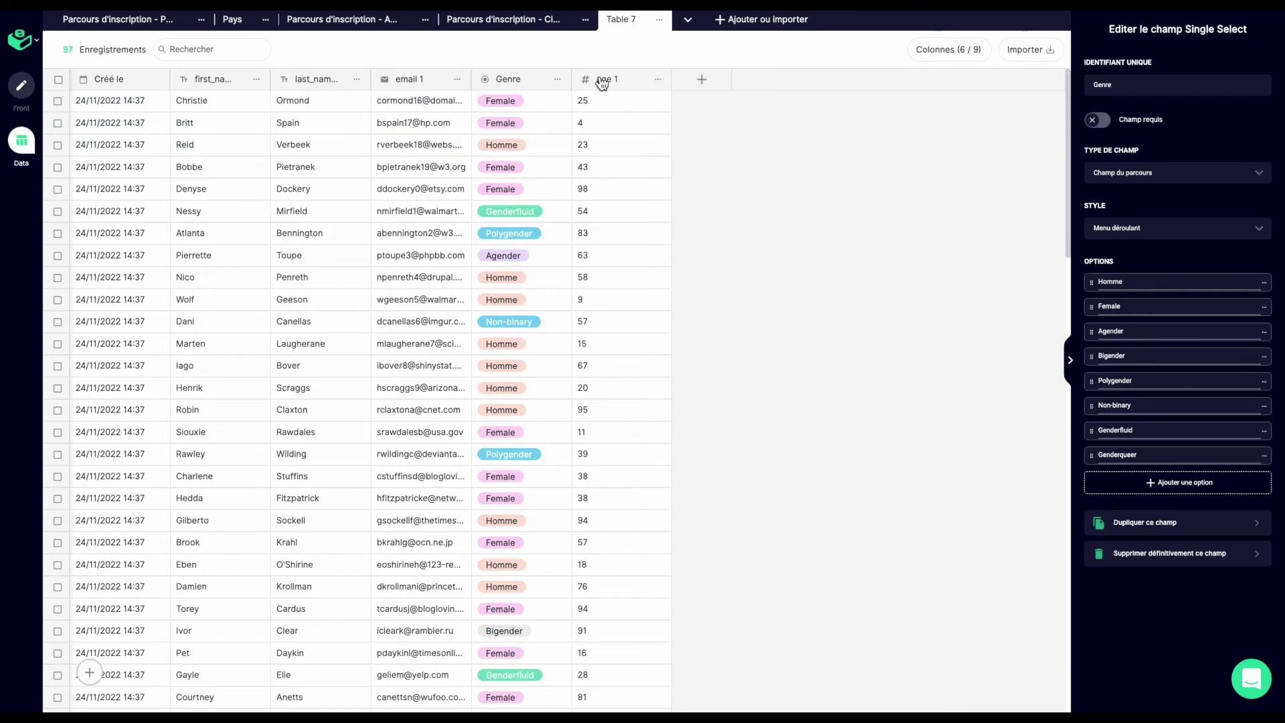
- Move the age 1 column between last_name 1 and email 1, and collapse the field settings
{"action": "left_click_drag", "start_coordinate": [600, 79], "coordinate": [446, 81]}
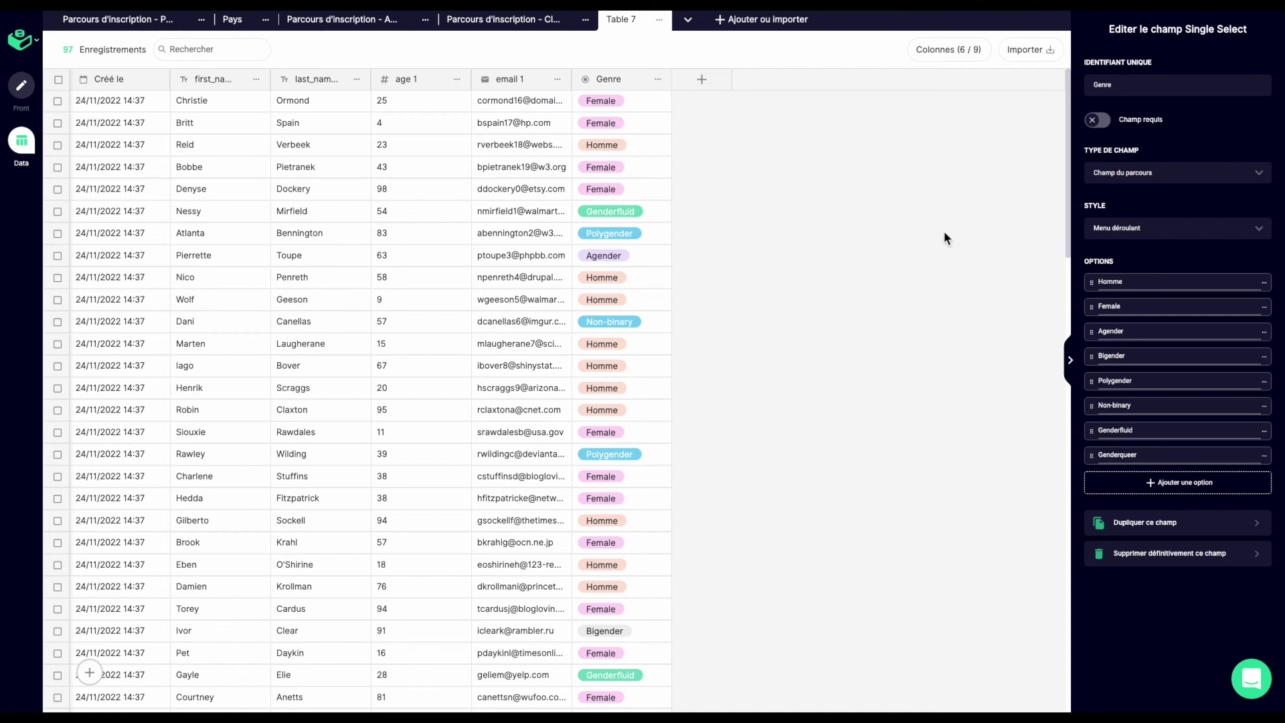
{"action": "left_click", "coordinate": [1071, 360]}
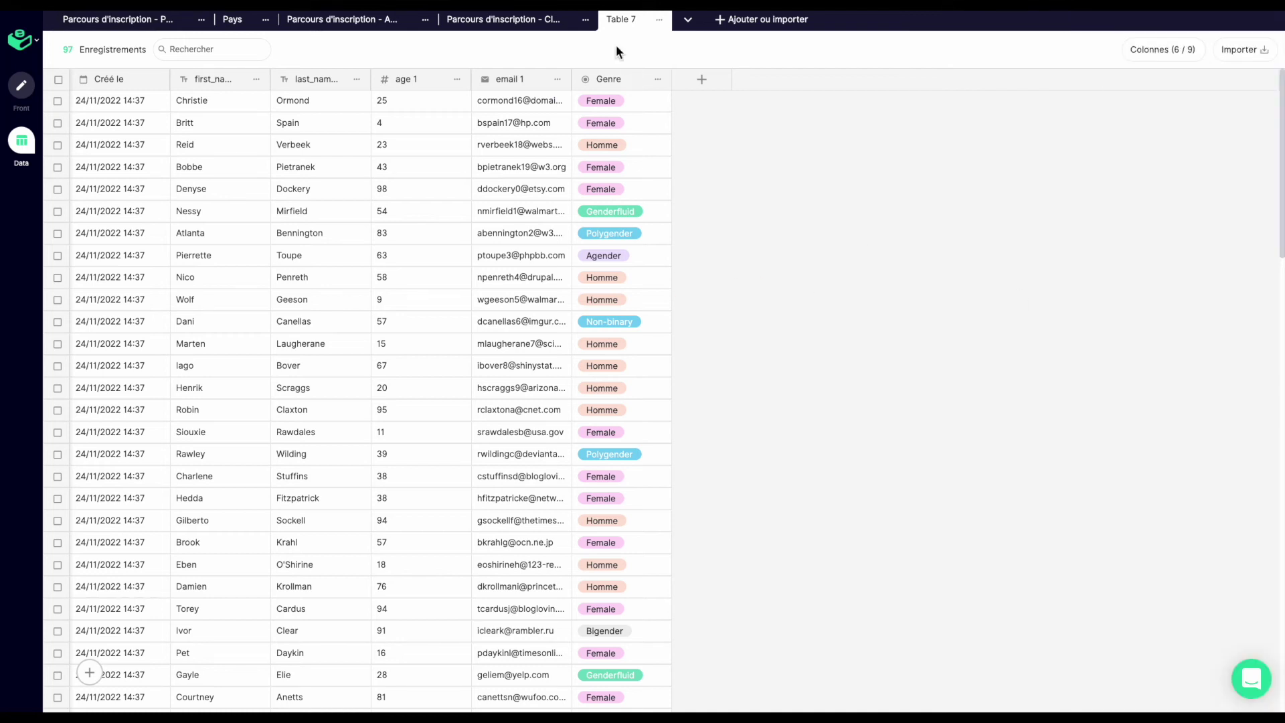
- Rename Table 7 as Clients
{"action": "left_click", "coordinate": [647, 24]}
{"action": "key", "text": "ctrl+a"}
{"action": "type", "text": "Clients"}
{"action": "key", "text": "Return"}
- Open the Clients workflow from the front editor, examine its existing fields available for adding, and close the workflow
{"action": "left_click", "coordinate": [22, 85]}
{"action": "left_click", "coordinate": [1252, 68]}
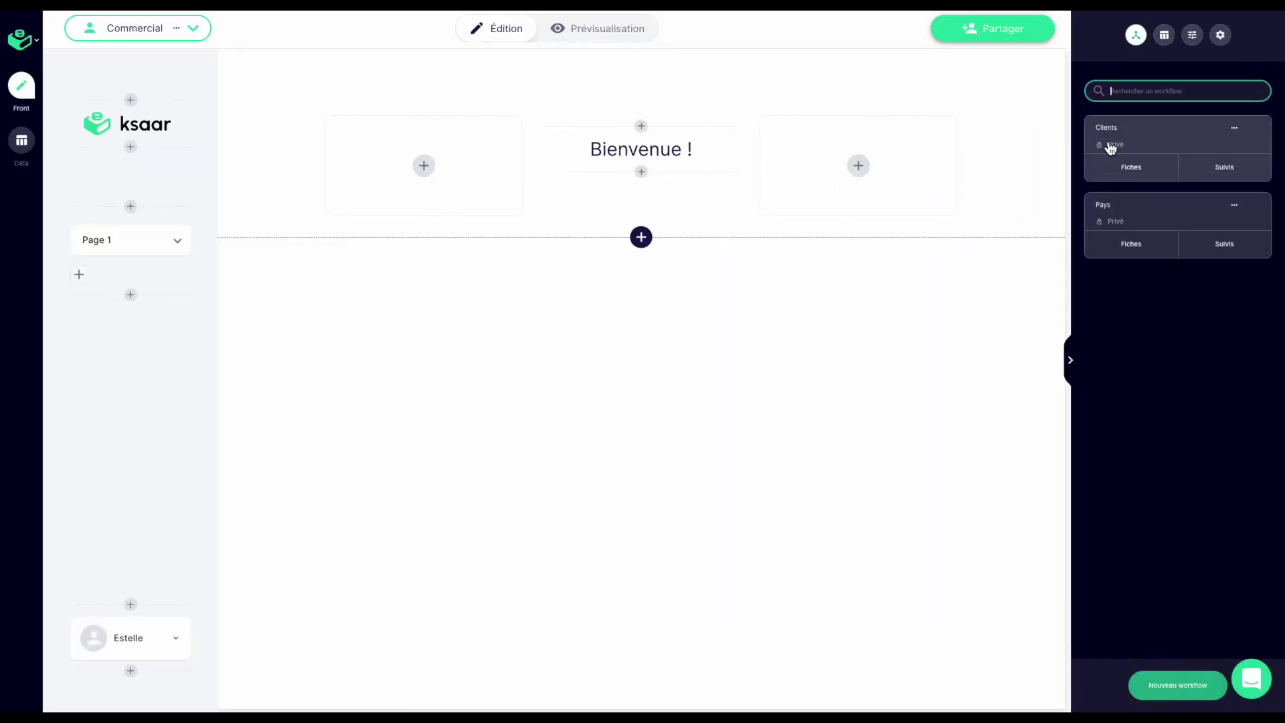
{"action": "left_click", "coordinate": [1176, 139]}
{"action": "left_click", "coordinate": [819, 233]}
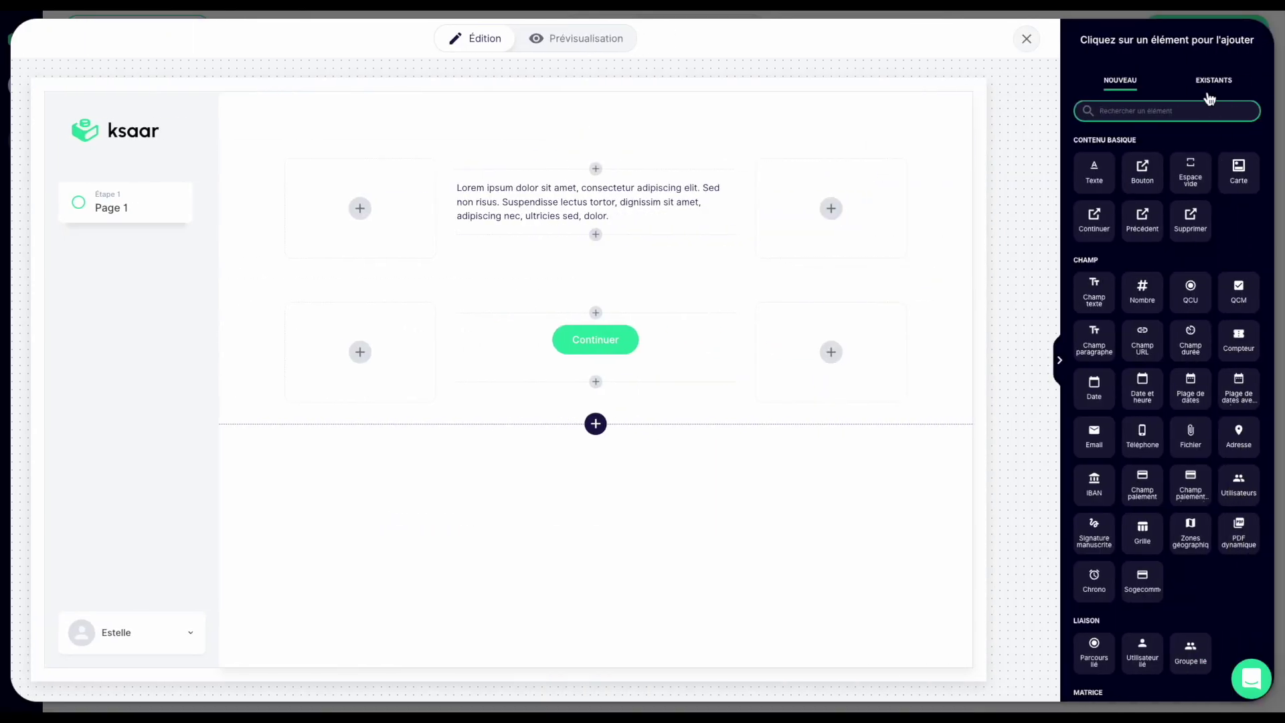
{"action": "left_click", "coordinate": [1209, 96]}
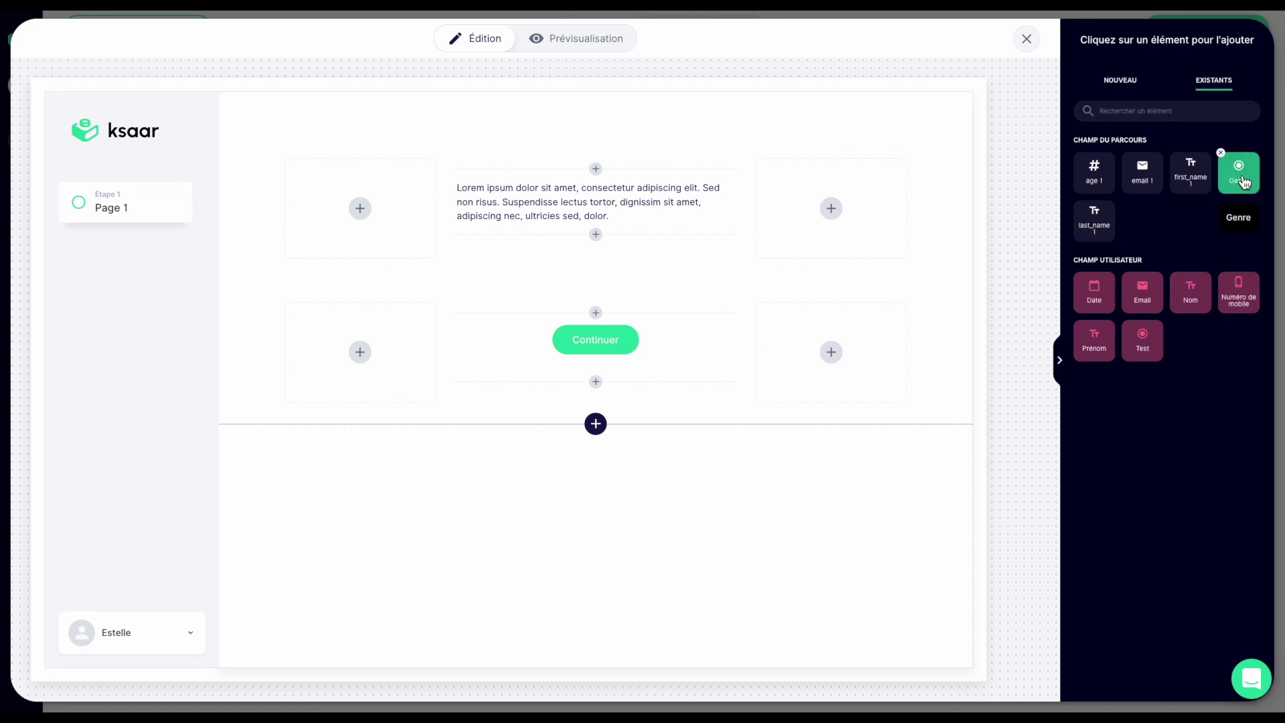
{"action": "left_click", "coordinate": [1027, 39]}
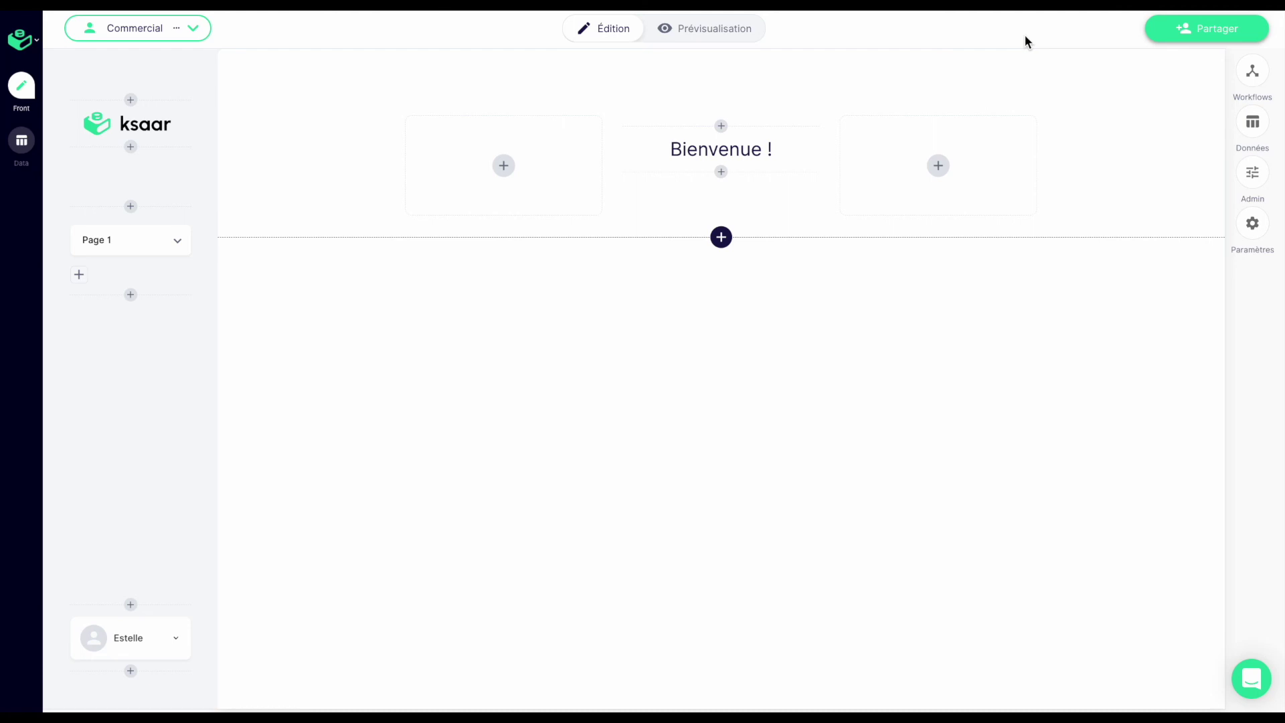
- View the data table whose name starts with Parcours d'inscription - A, and return to the front editor
{"action": "left_click", "coordinate": [21, 140]}
{"action": "left_click", "coordinate": [332, 26]}
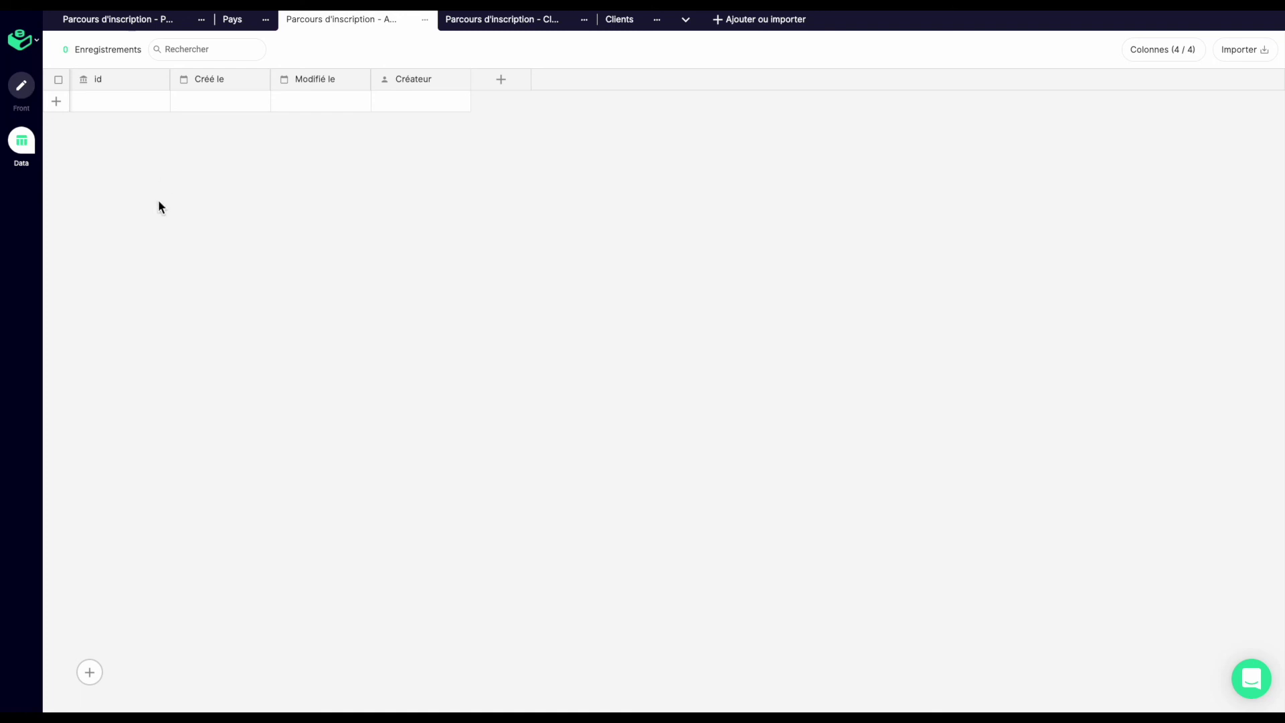
{"action": "left_click", "coordinate": [24, 100]}
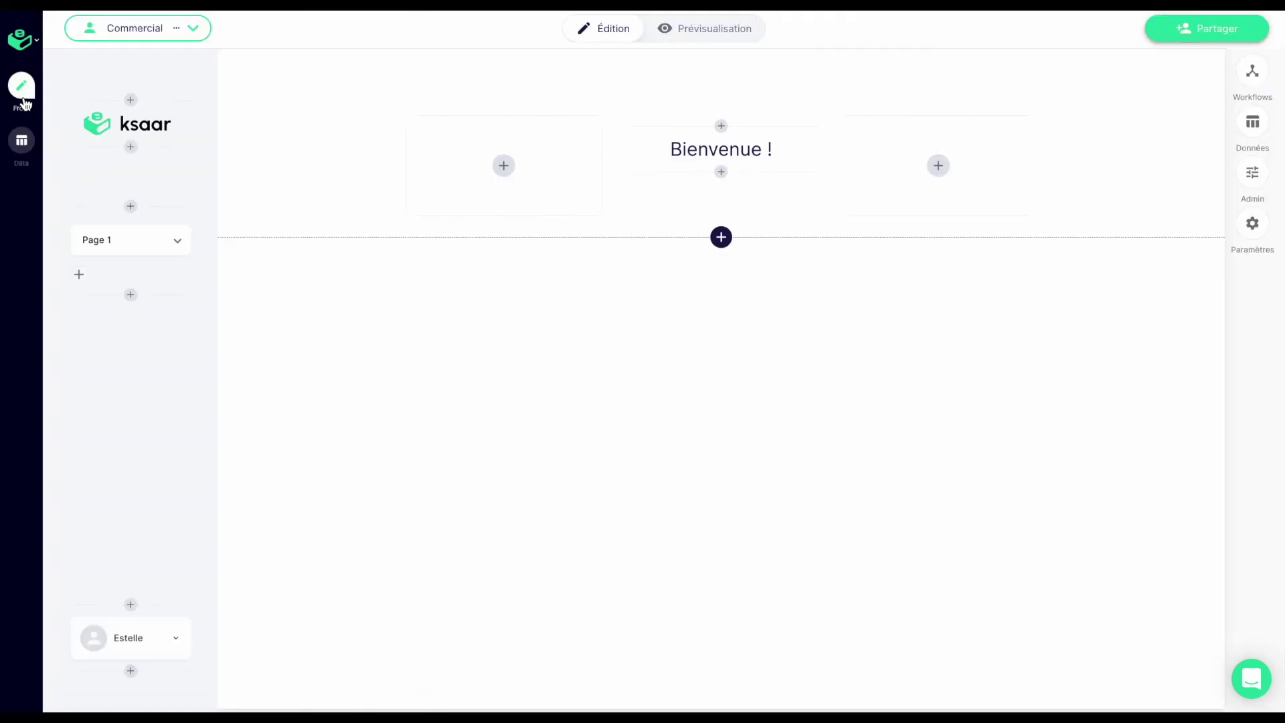